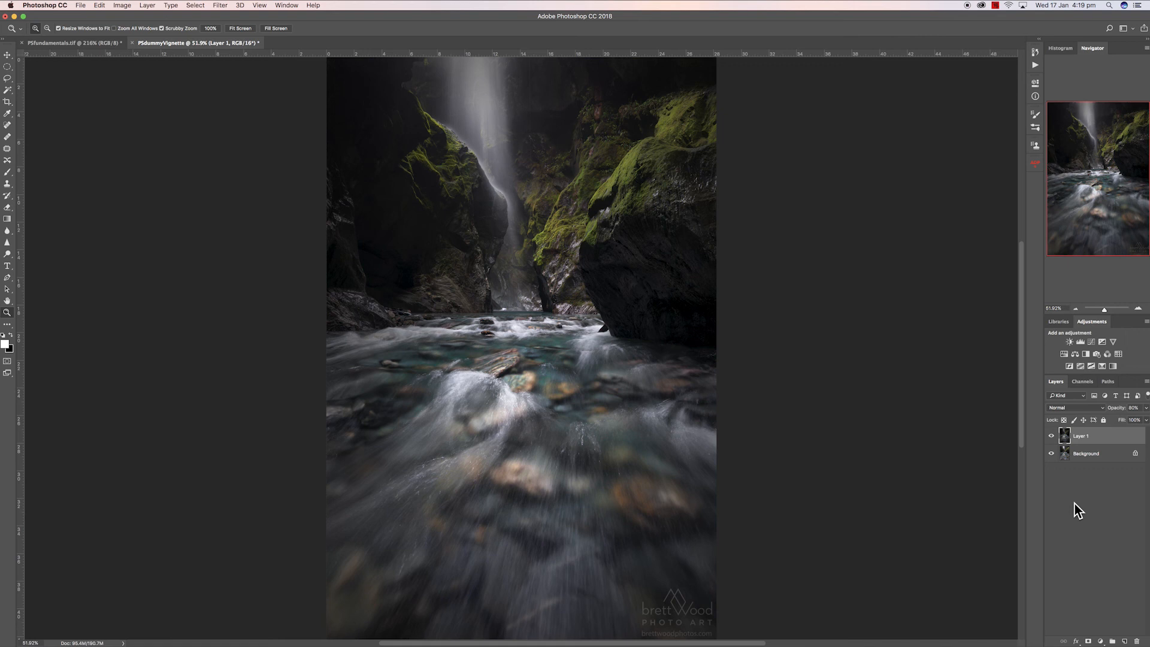
- Toggle the top layer's visibility to compare the image, then delete that layer
left_click(1052, 438)
left_click(1052, 437)
left_click(1052, 438)
left_click(1052, 437)
left_click(1052, 437)
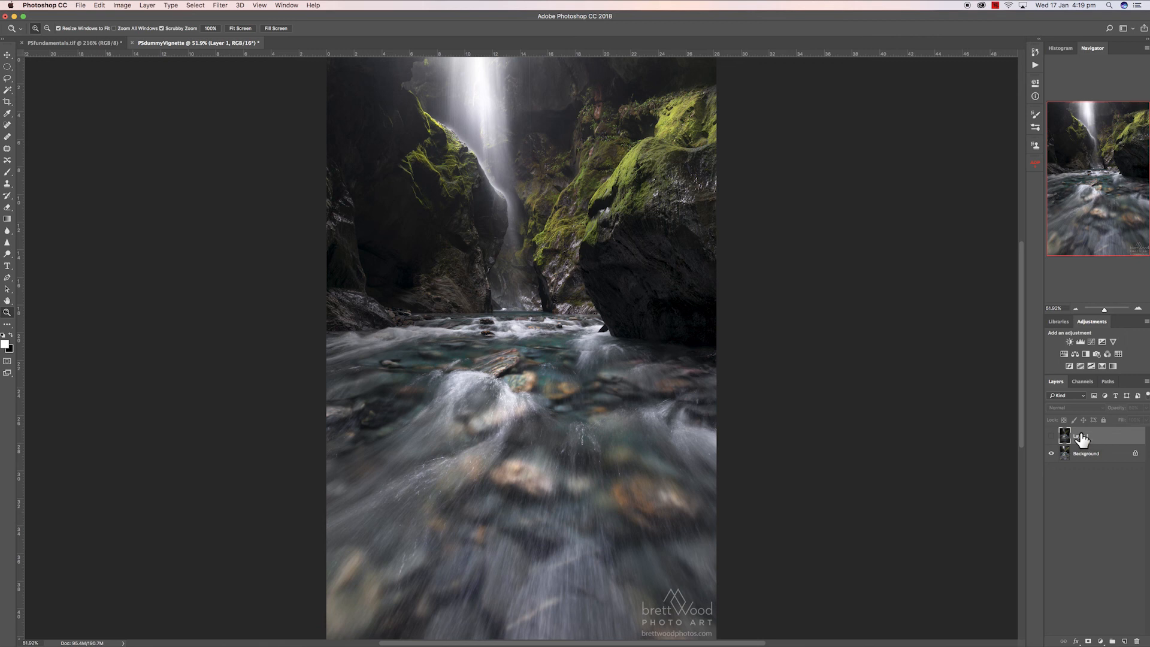
key("Delete")
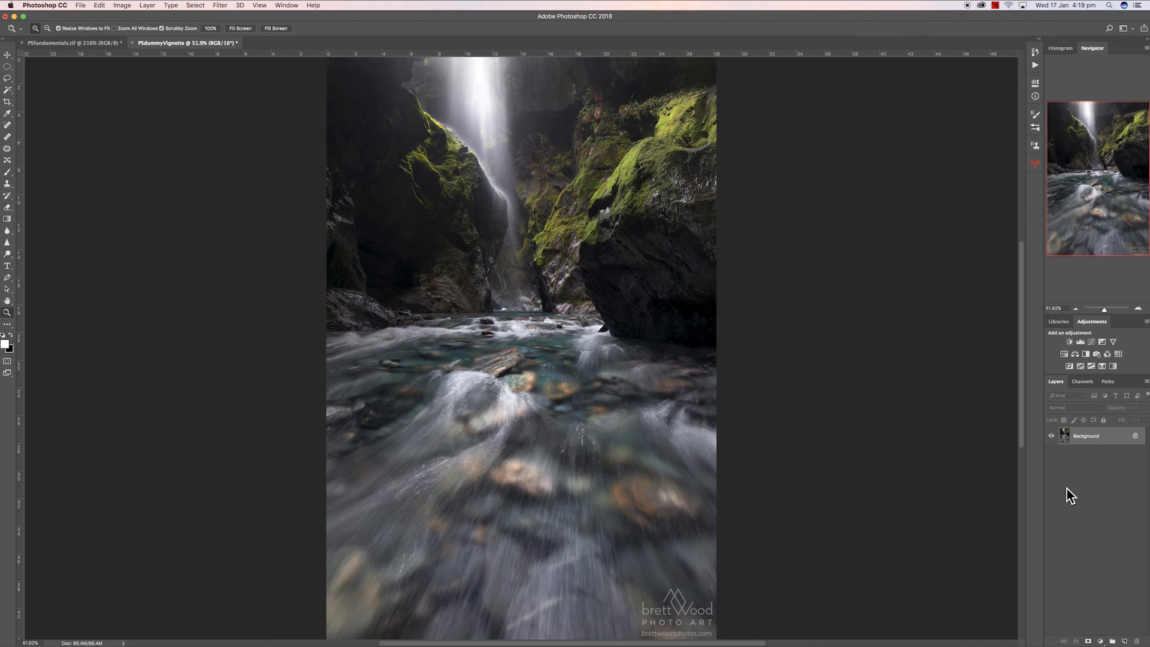
- Duplicate the background layer and open the Camera Raw Filter on the copy
key("super+j")
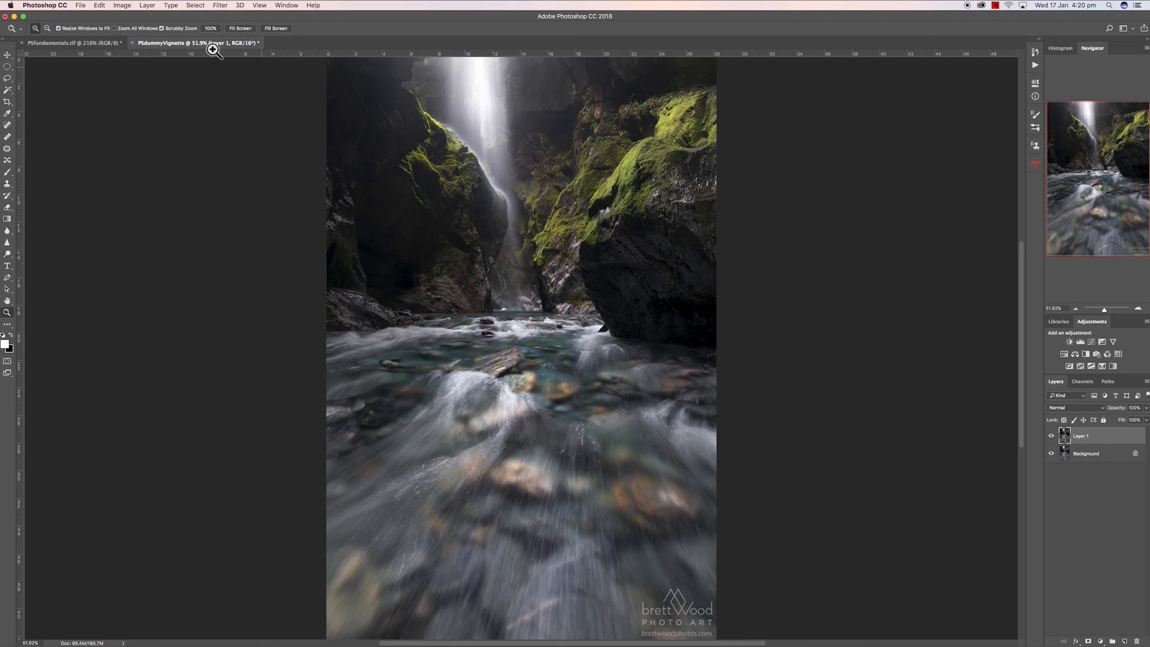
left_click(221, 6)
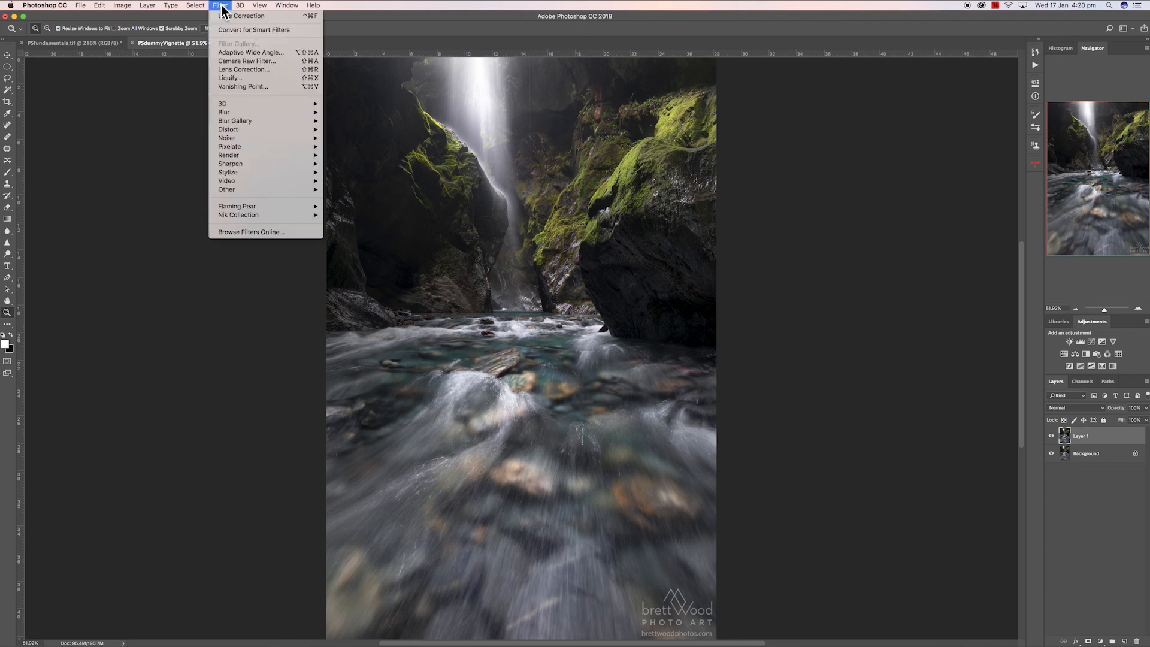
left_click(254, 62)
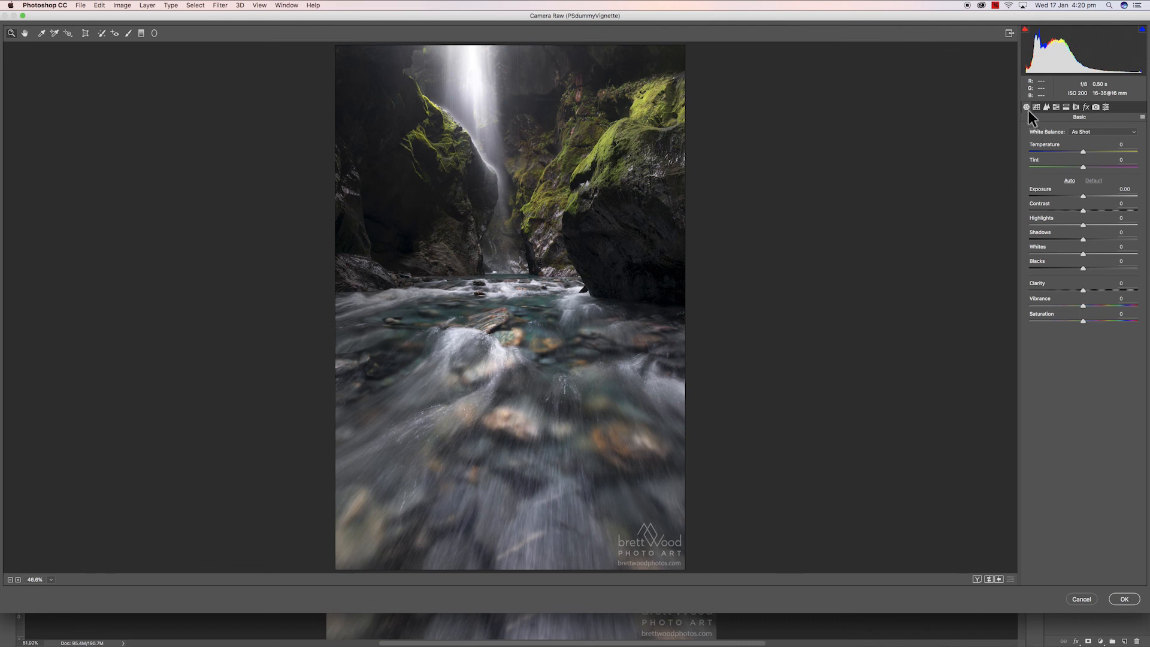
- Open the Effects settings and set the Post Crop Vignetting amount to -100
left_click(1085, 108)
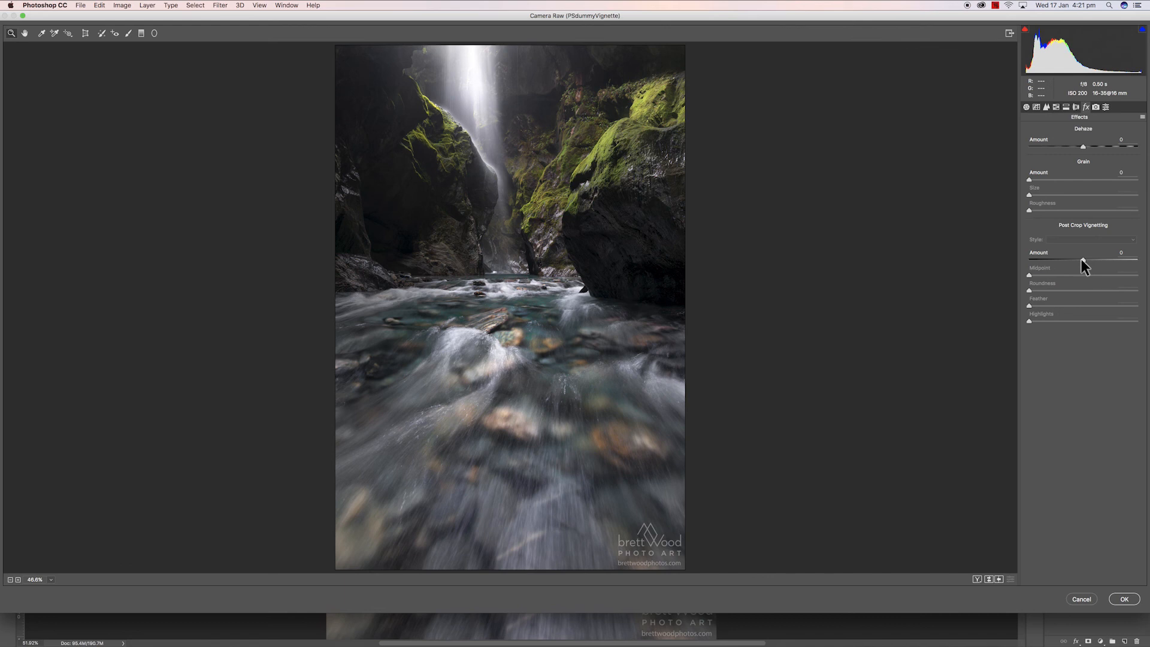
left_click_drag(1081, 259, 1019, 262)
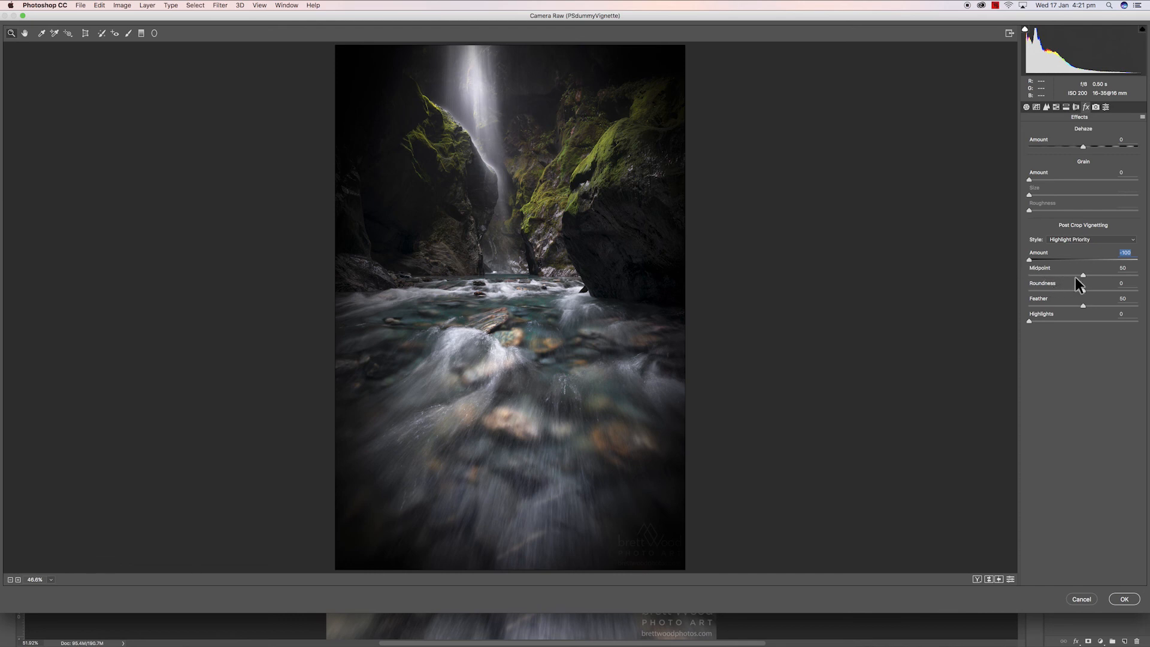
- Lower the vignette midpoint to 10
left_click_drag(1085, 275, 1045, 278)
left_click_drag(1072, 279, 1059, 278)
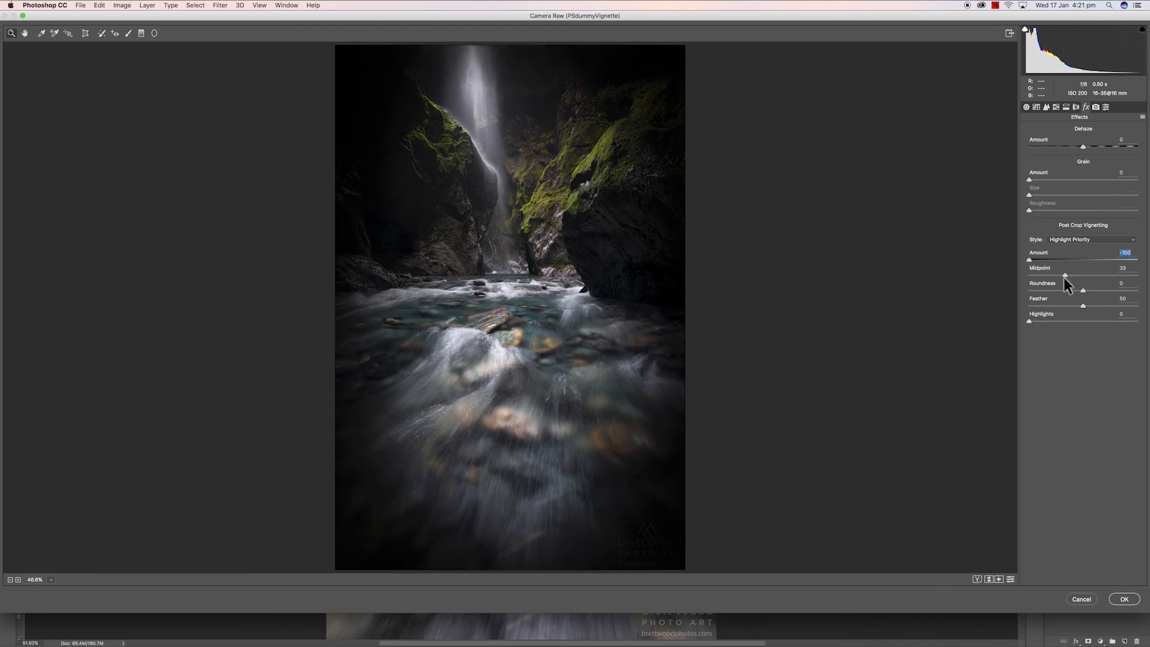
key("Tab")
left_click_drag(1059, 275, 1043, 284)
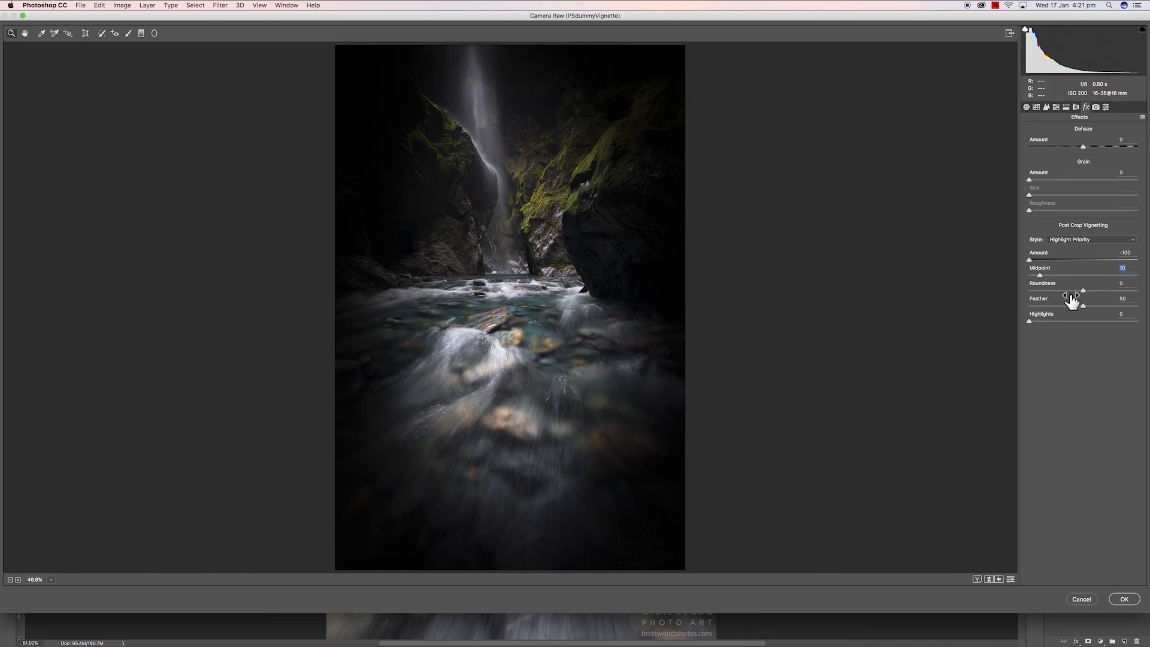
mouse_move(1082, 290)
left_mouse_down()
mouse_move(1041, 292)
mouse_move(1077, 292)
left_mouse_up()
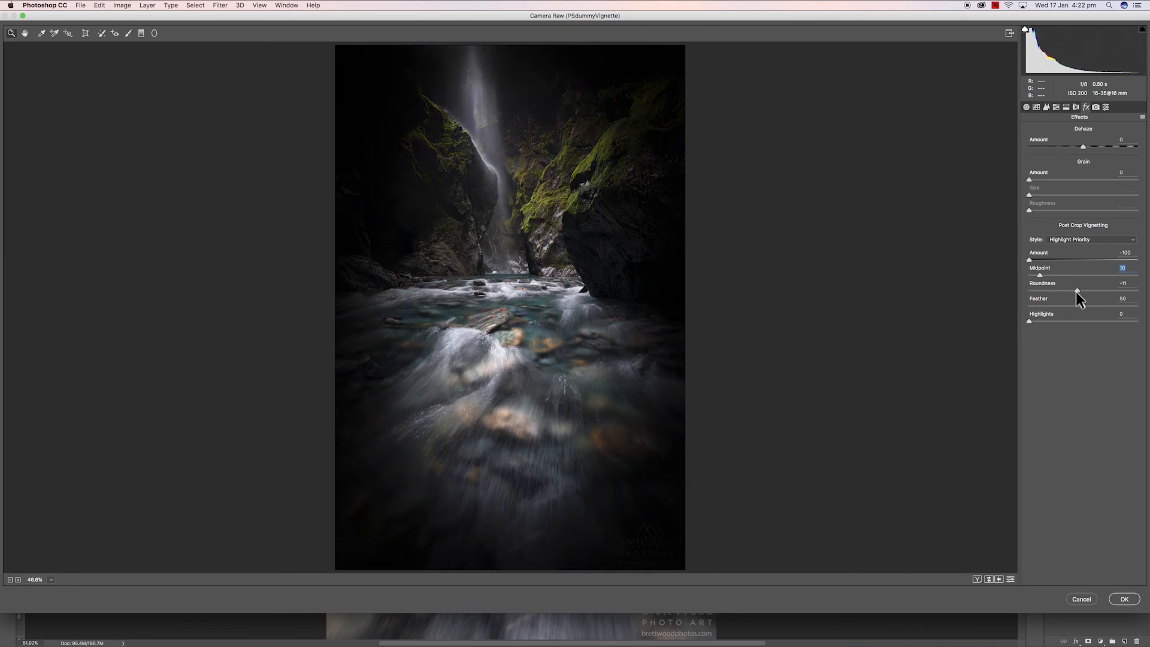
left_click_drag(1082, 291, 1082, 291)
left_click(1083, 292)
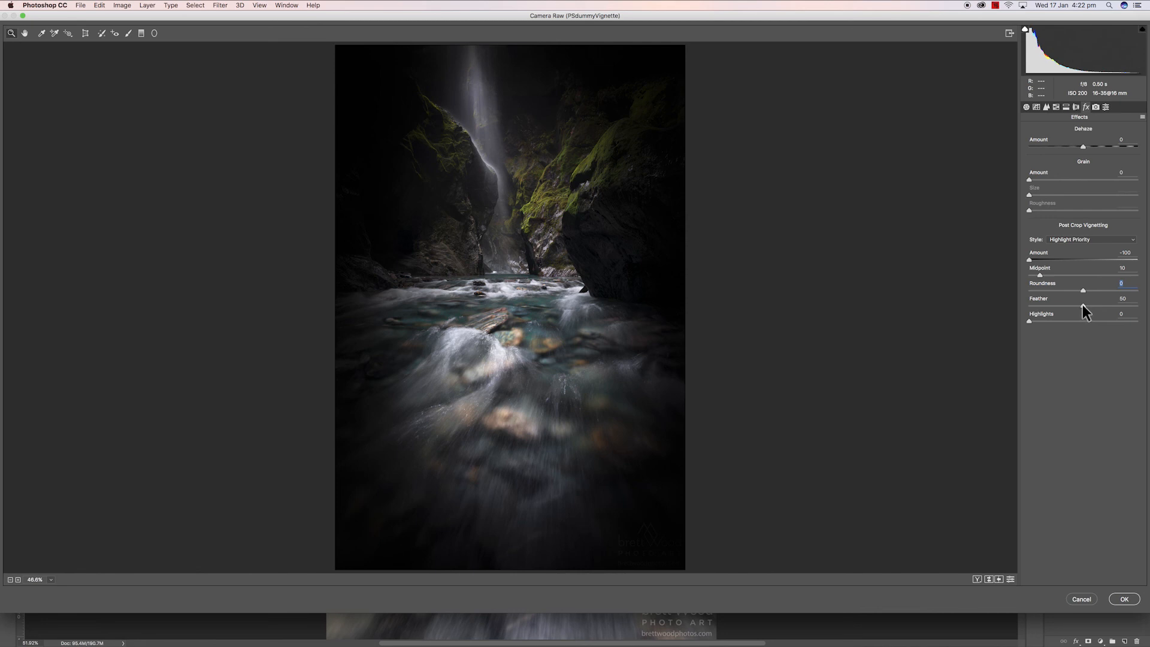
- Set the vignette feather to 60
mouse_move(1084, 306)
left_mouse_down()
mouse_move(1117, 306)
mouse_move(1105, 306)
left_mouse_up()
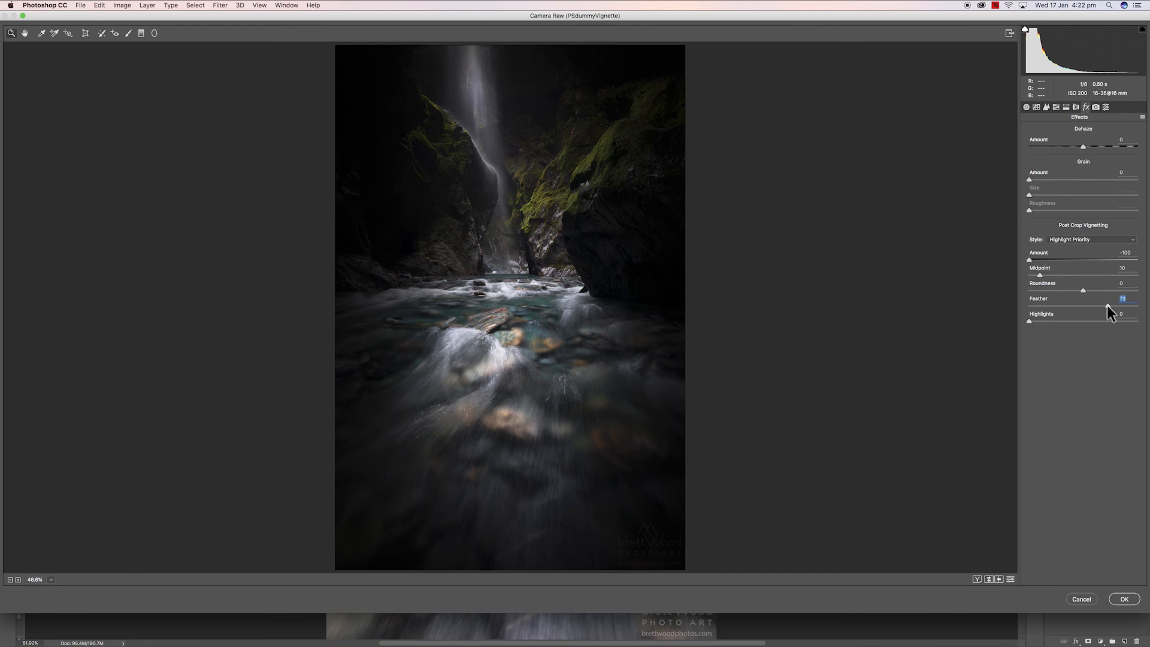
left_click_drag(1106, 305, 1087, 306)
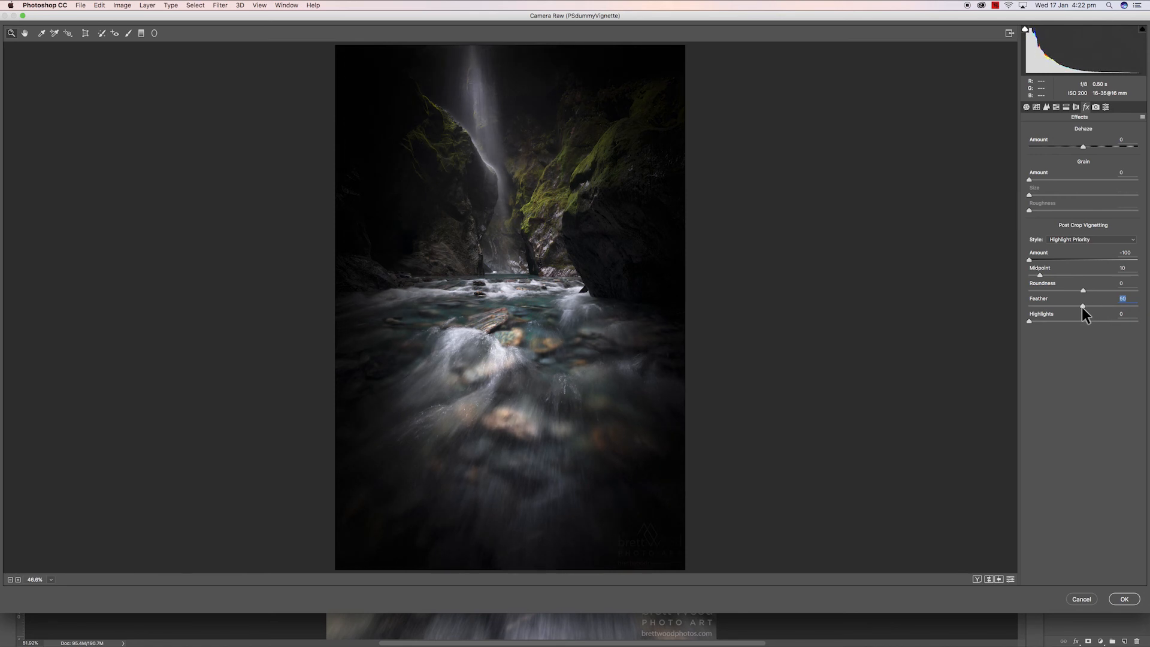
left_click_drag(1083, 307, 1095, 309)
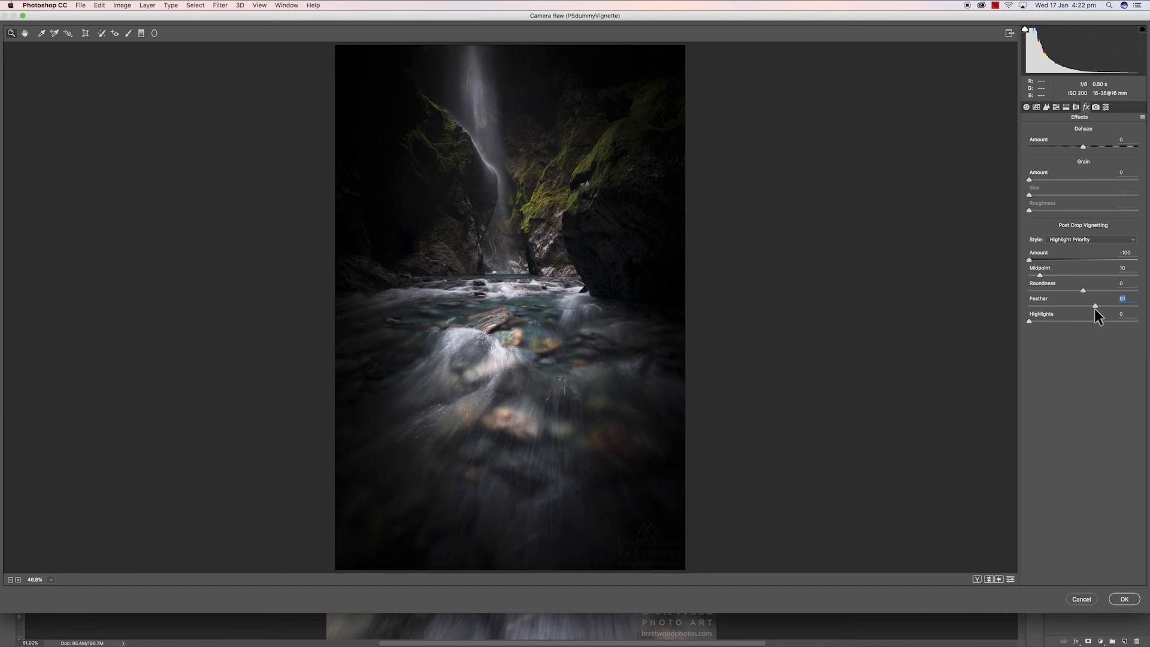
left_click_drag(1094, 308, 1094, 308)
- Reduce the vignette amount to -38
left_click_drag(1028, 259, 1069, 259)
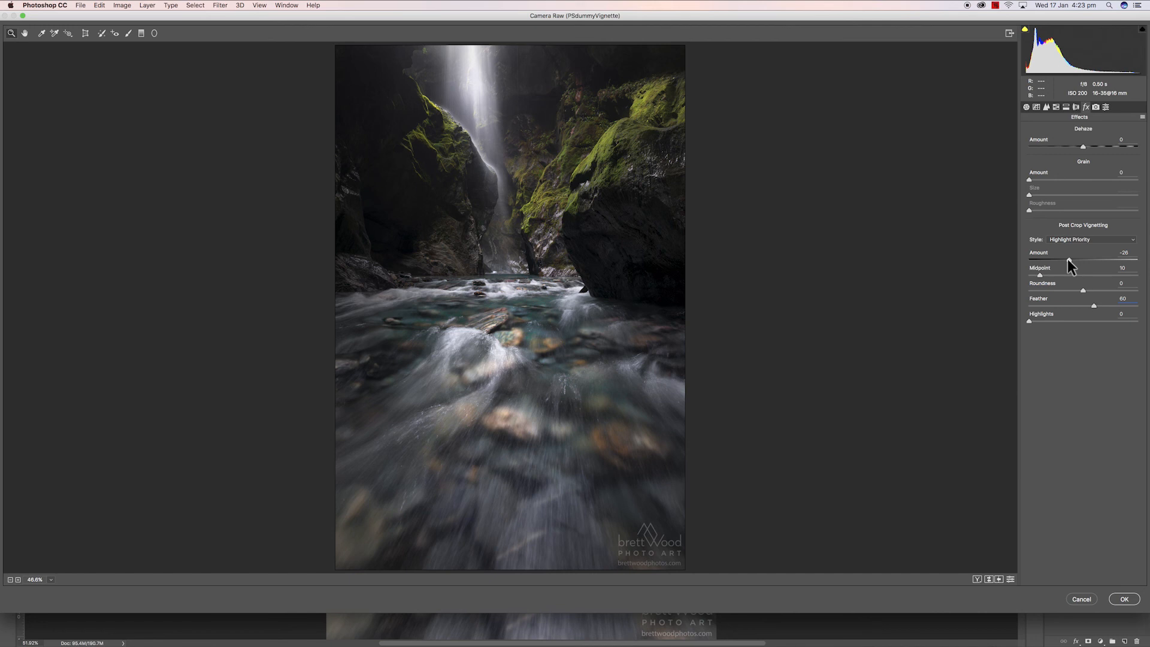
left_click_drag(1067, 259, 1074, 260)
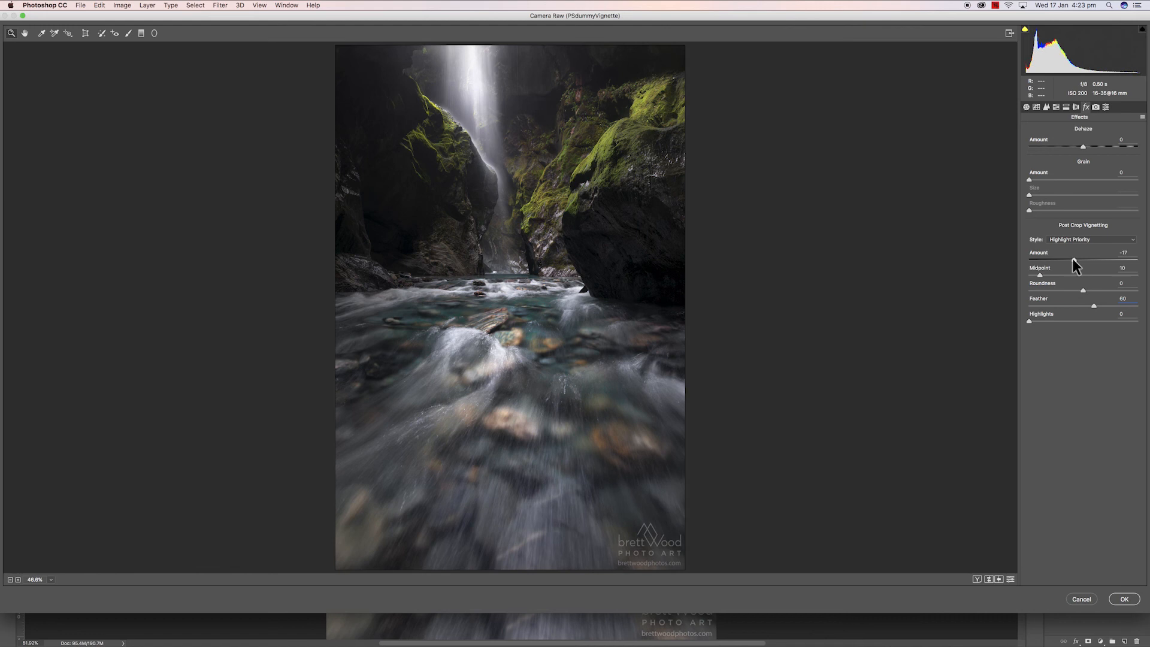
left_click_drag(1073, 261, 1062, 260)
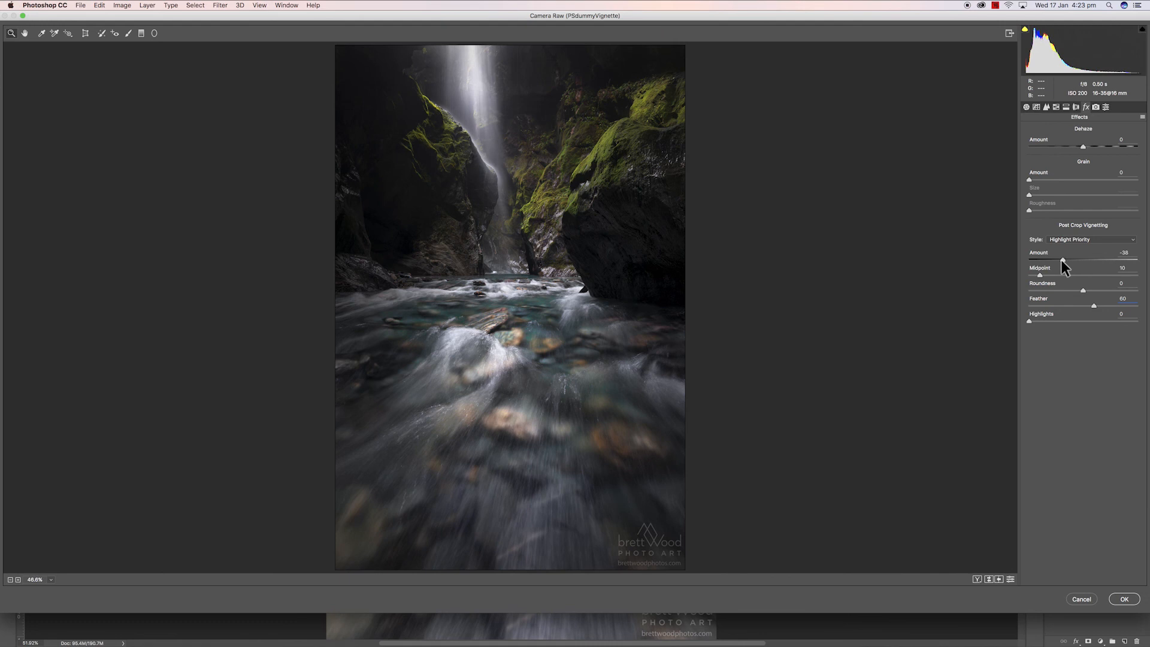
left_click_drag(1061, 261, 1062, 260)
- Swap between before and after previews to compare the vignette, then apply the Camera Raw filter
left_click(989, 578)
left_click(987, 578)
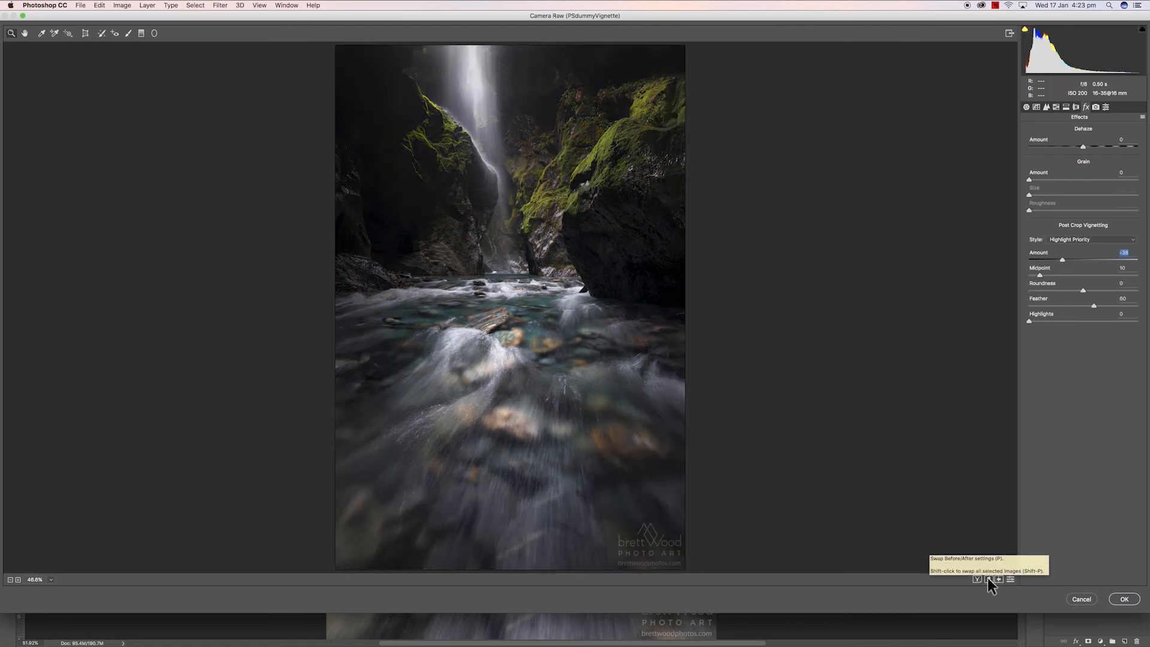
left_click(987, 578)
left_click(988, 577)
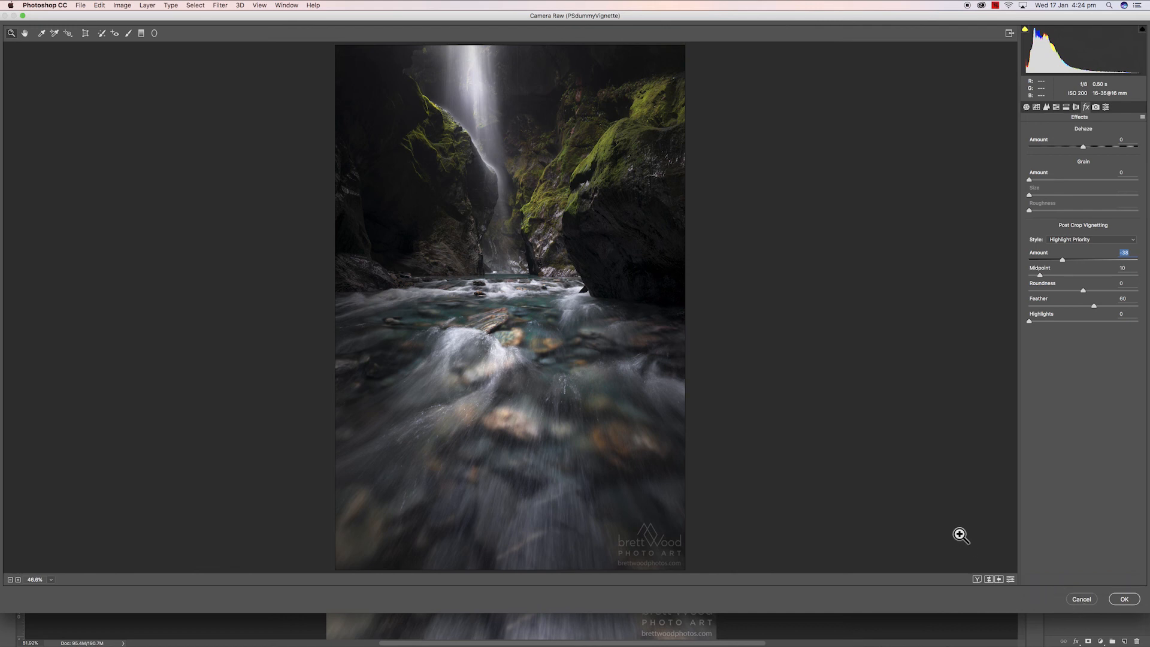
left_click(1123, 600)
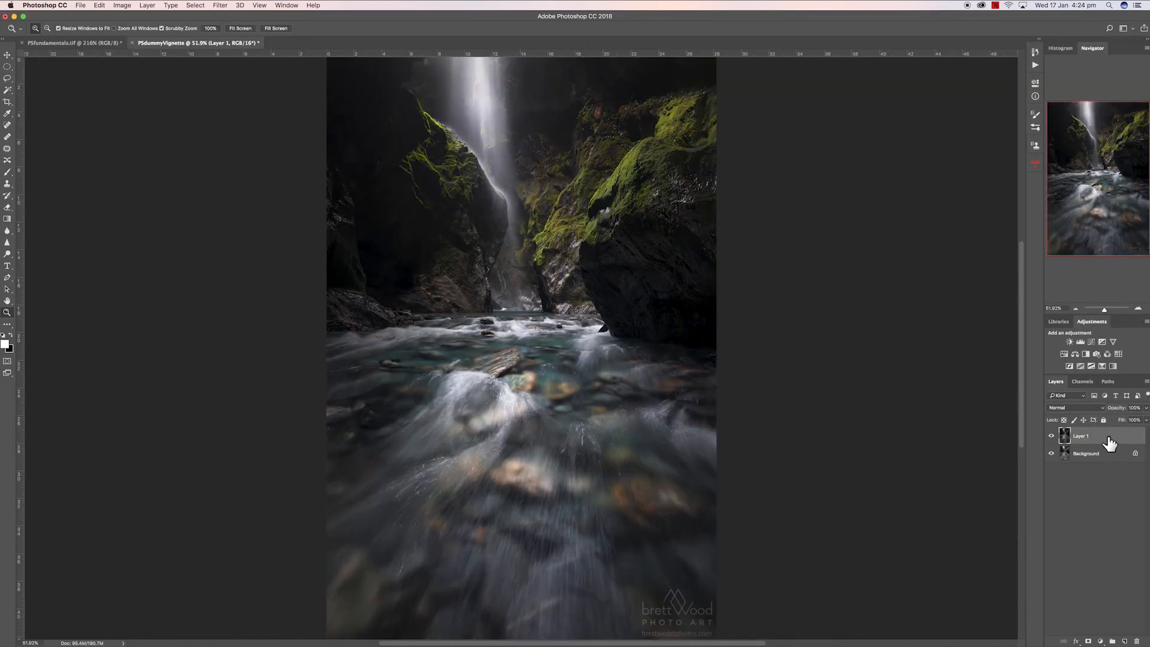
- Toggle the filtered layer's visibility to compare it with the original, then remove that layer
left_click(1052, 438)
left_click(1051, 438)
left_click(1051, 439)
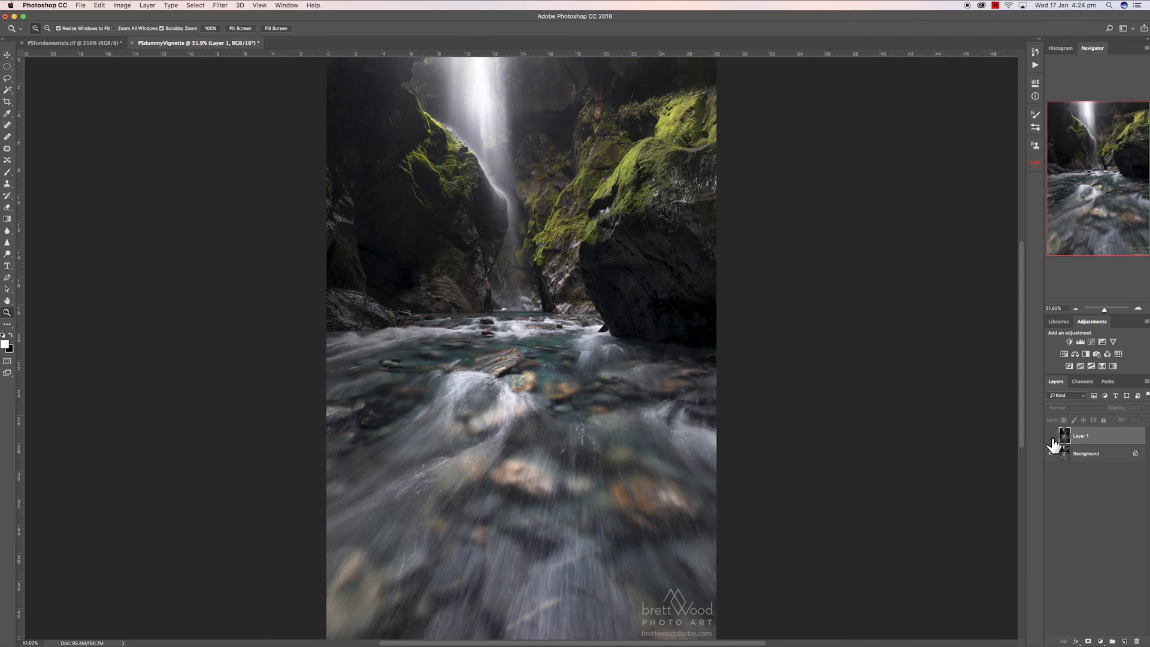
left_click(1052, 439)
left_click(1052, 439)
left_click(1052, 438)
left_click(1052, 439)
left_click(1052, 439)
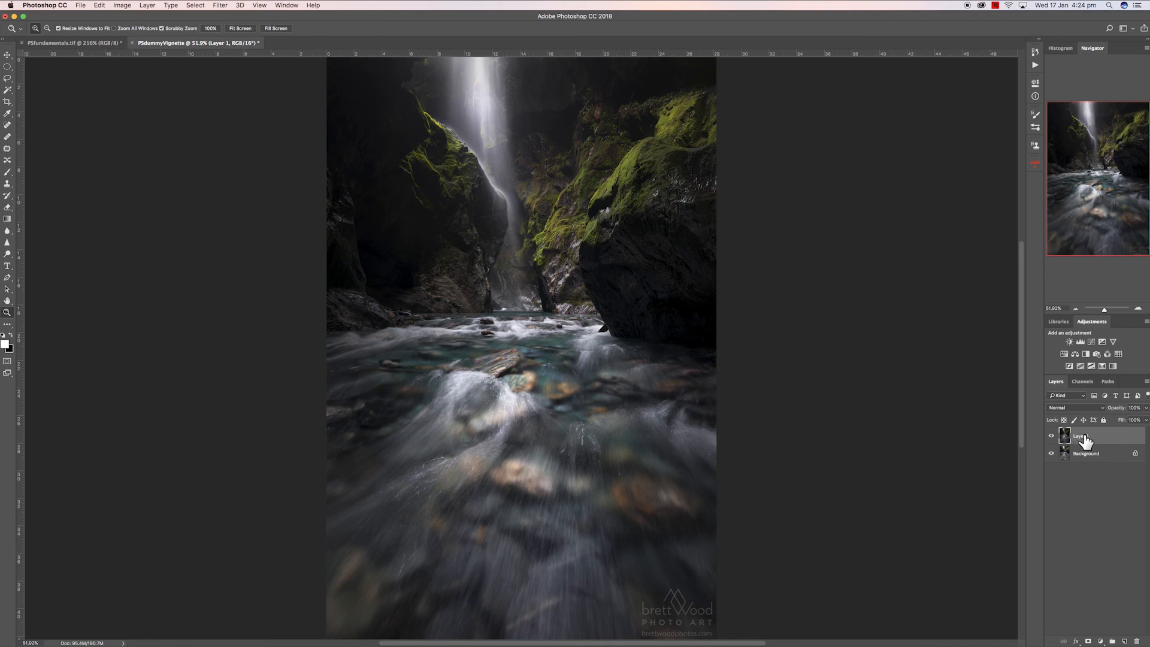
left_click_drag(1086, 441, 1086, 442)
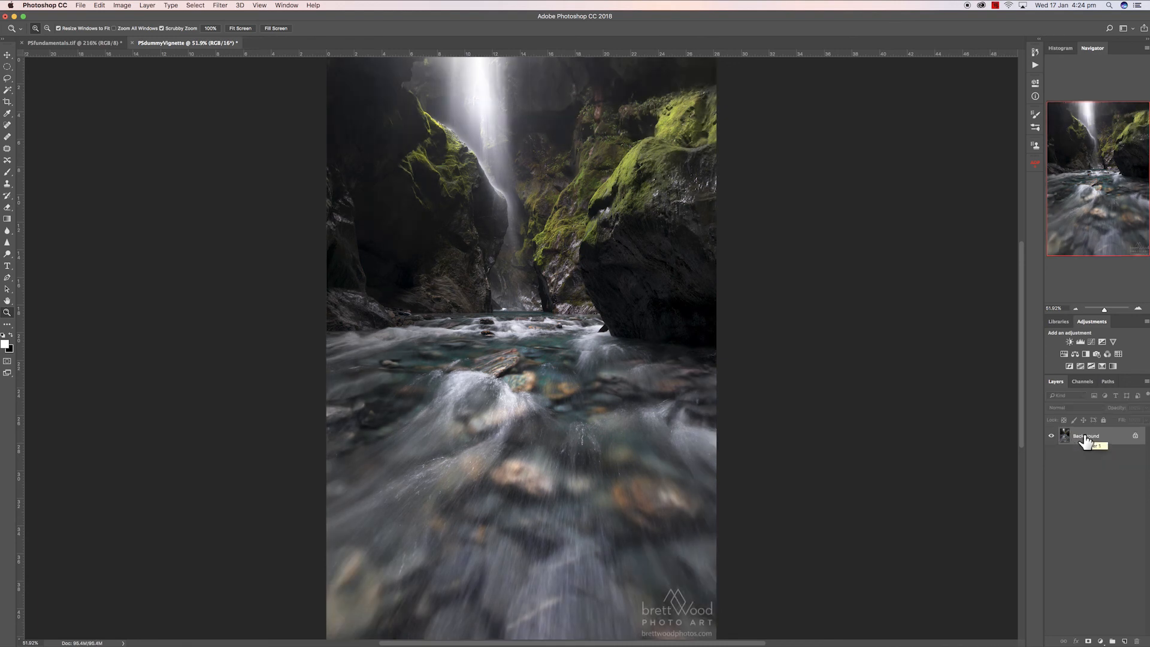
left_click_drag(1086, 442, 1086, 442)
- Duplicate the background layer again and open the Camera Raw Filter on the new copy
key("super+j")
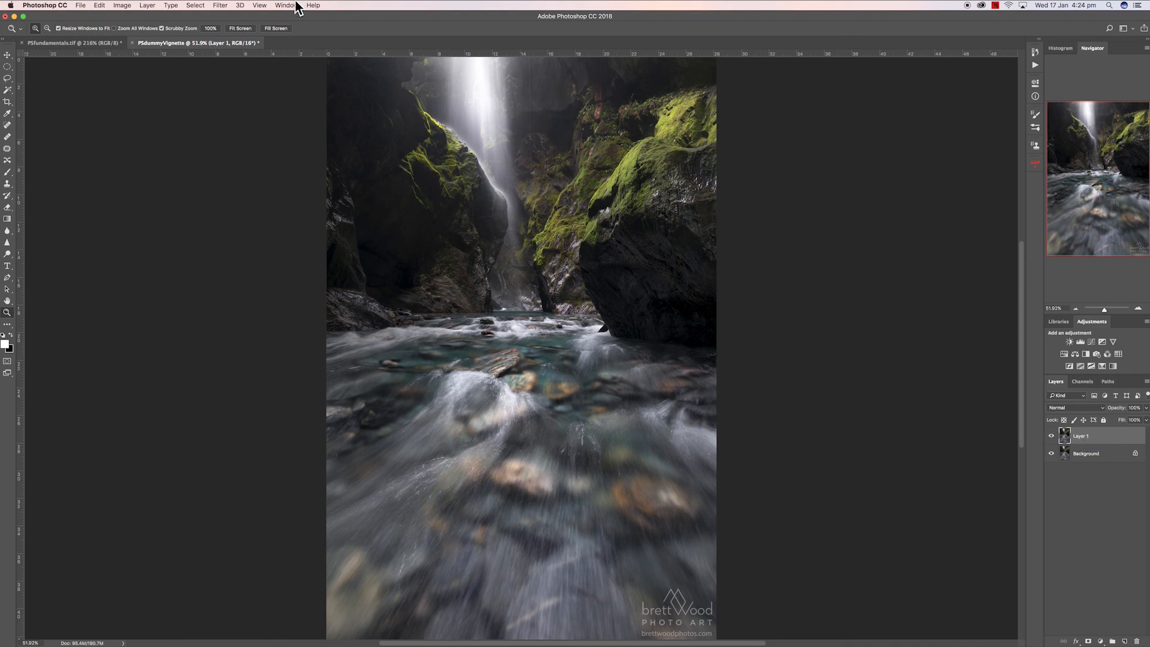
left_click(219, 6)
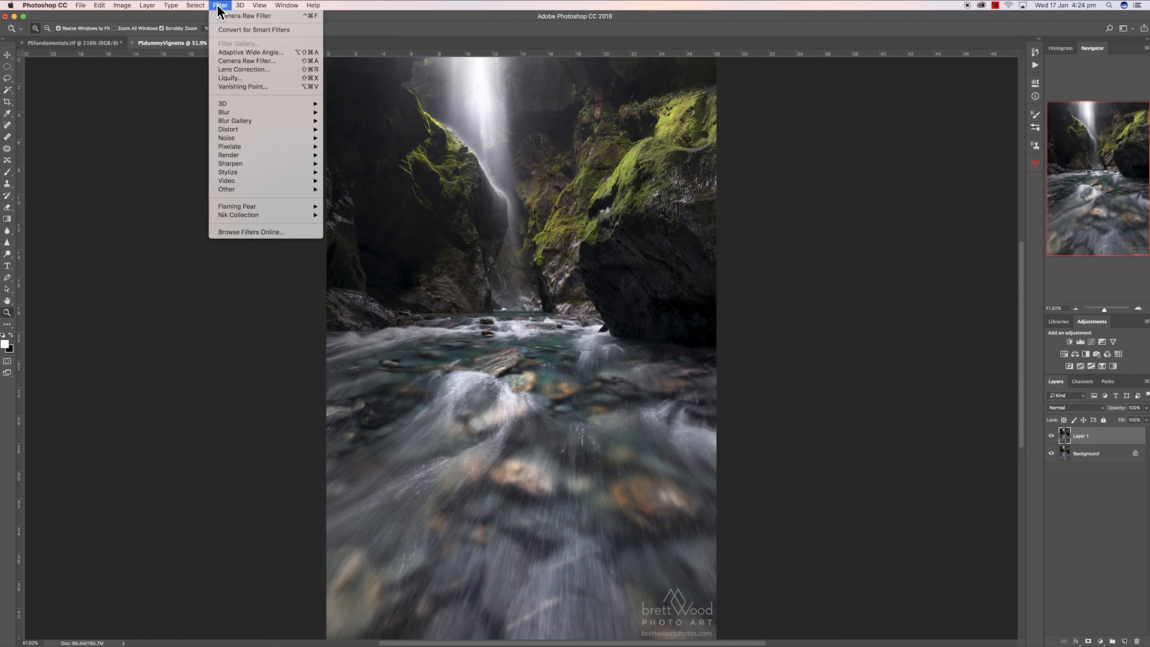
left_click(242, 62)
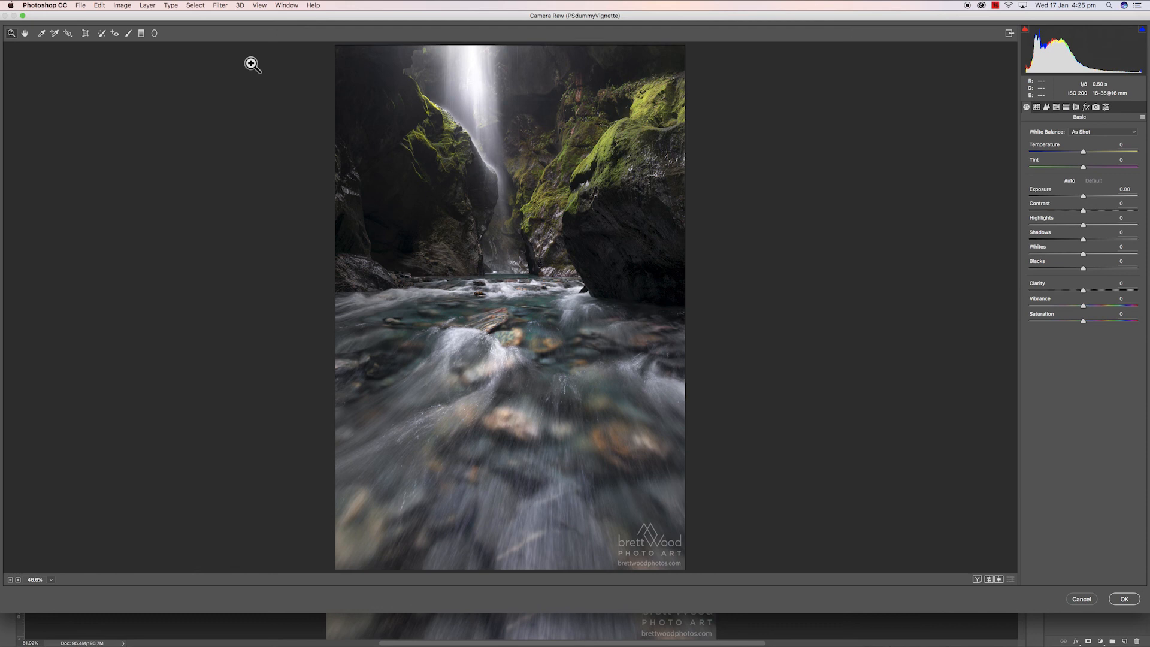
- Draw a tall radial filter ellipse and centre it on the river below the waterfall
left_click(155, 34)
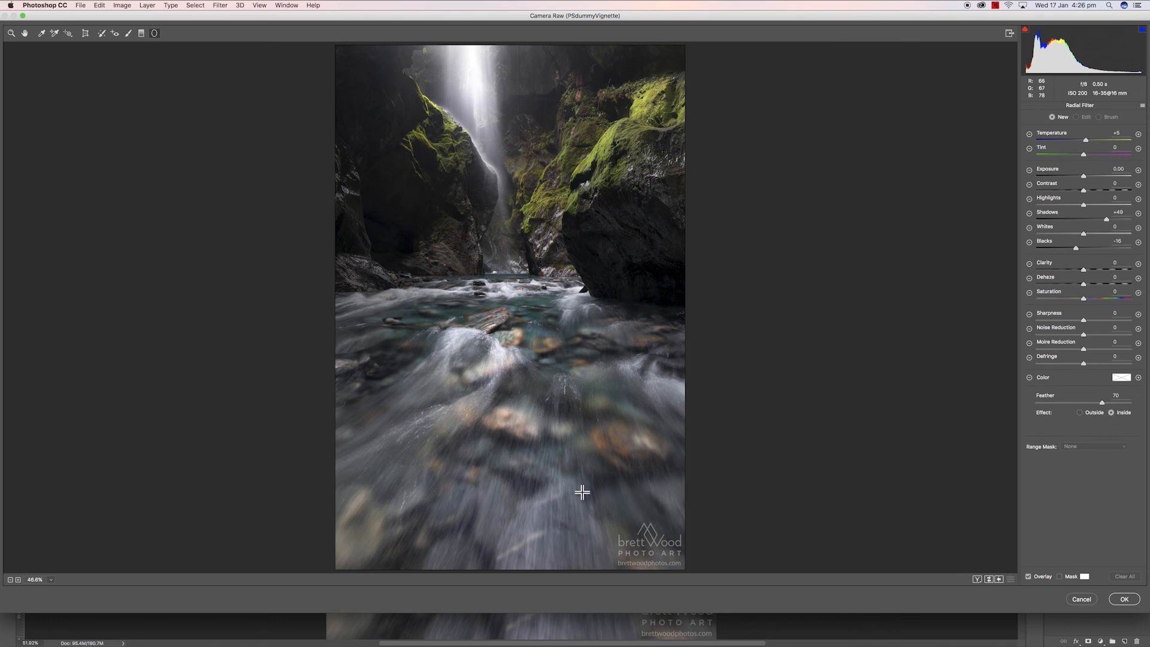
mouse_move(583, 492)
left_mouse_down()
mouse_move(521, 383)
mouse_move(494, 296)
left_mouse_up()
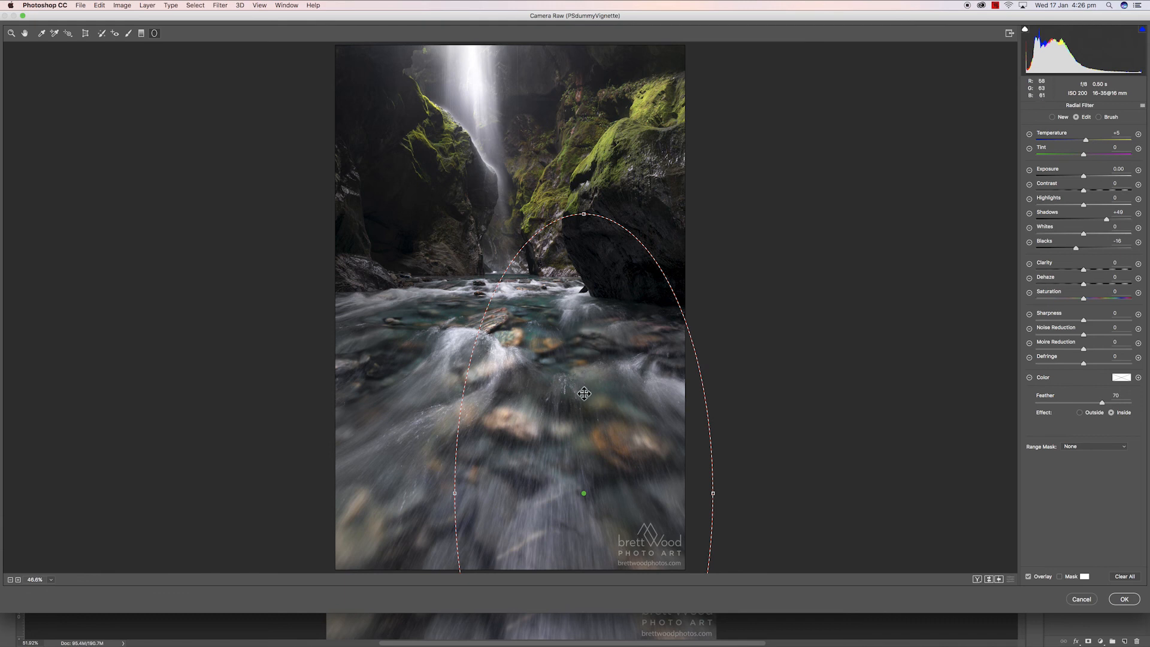
left_click_drag(581, 392, 510, 283)
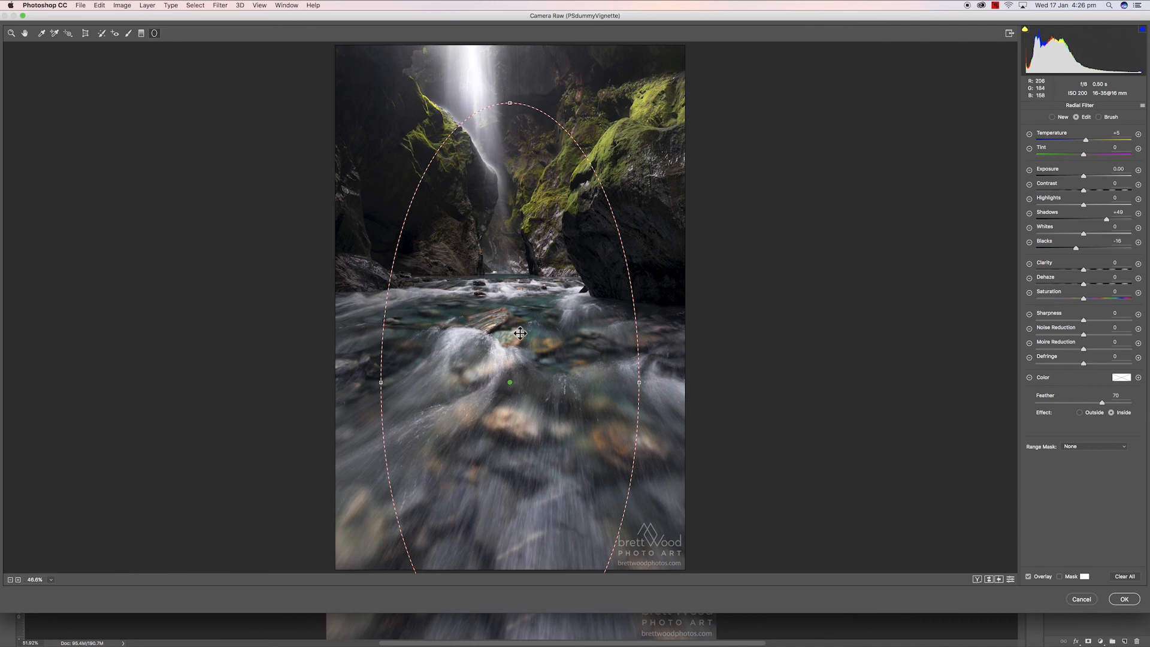
left_click_drag(523, 330, 515, 308)
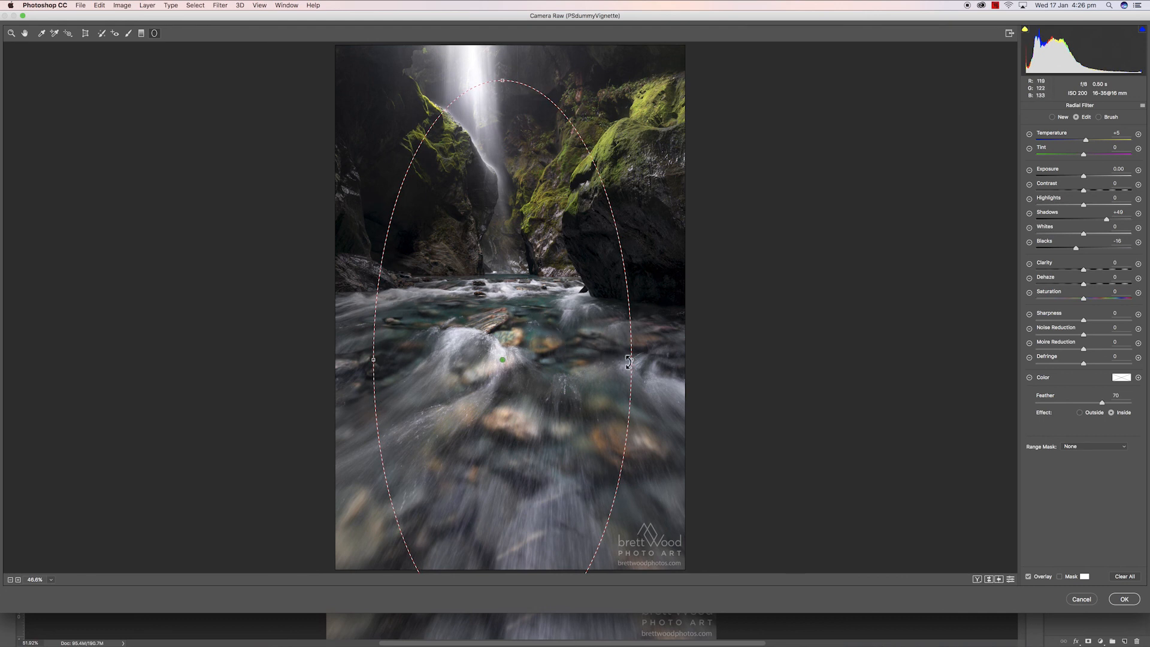
- Widen the radial filter ellipse, lower its top edge and rotate it slightly
mouse_move(634, 361)
left_mouse_down()
mouse_move(653, 360)
mouse_move(639, 361)
left_mouse_up()
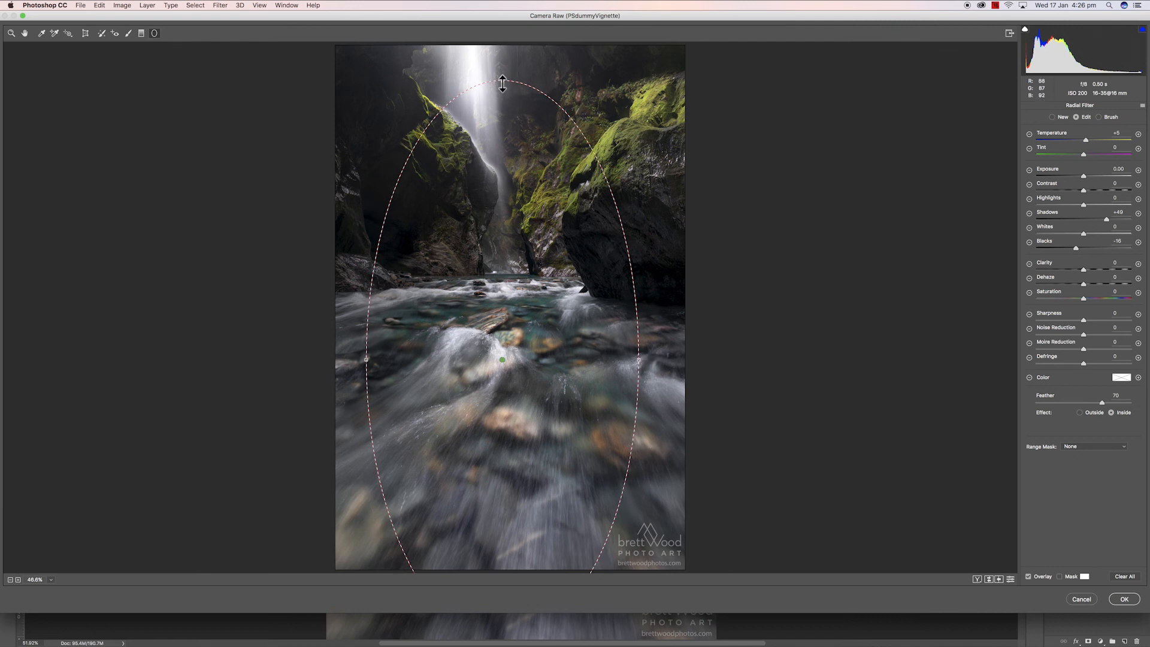
left_click_drag(503, 83, 502, 109)
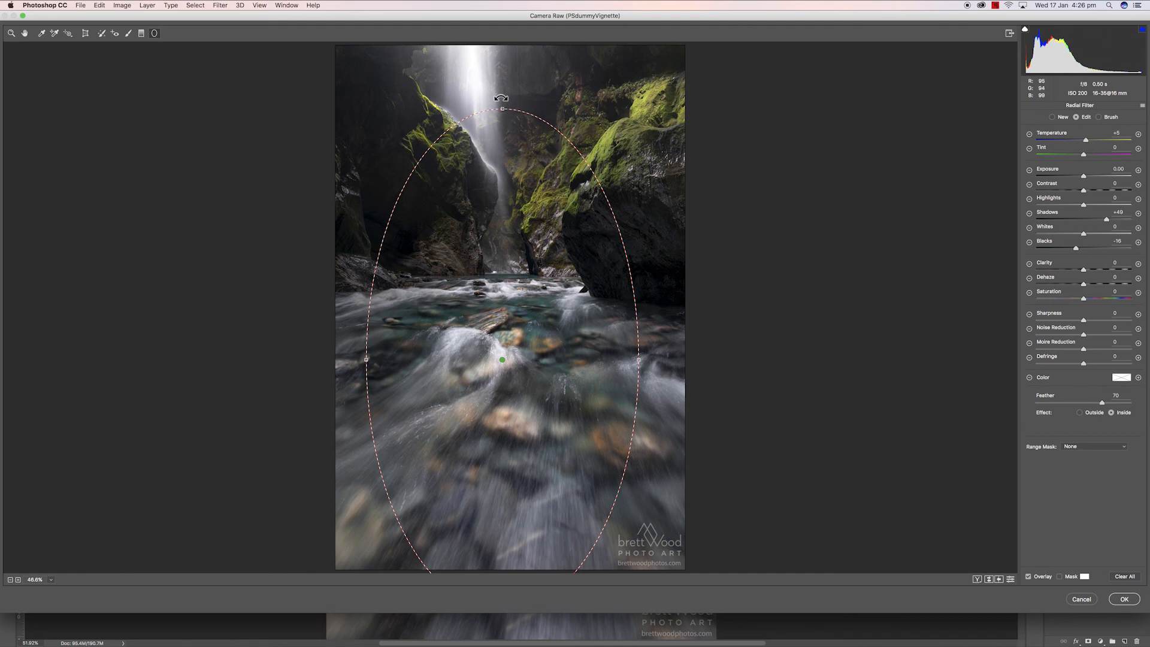
mouse_move(501, 98)
left_mouse_down()
mouse_move(470, 102)
mouse_move(497, 102)
mouse_move(481, 103)
left_mouse_up()
left_click_drag(525, 360, 532, 348)
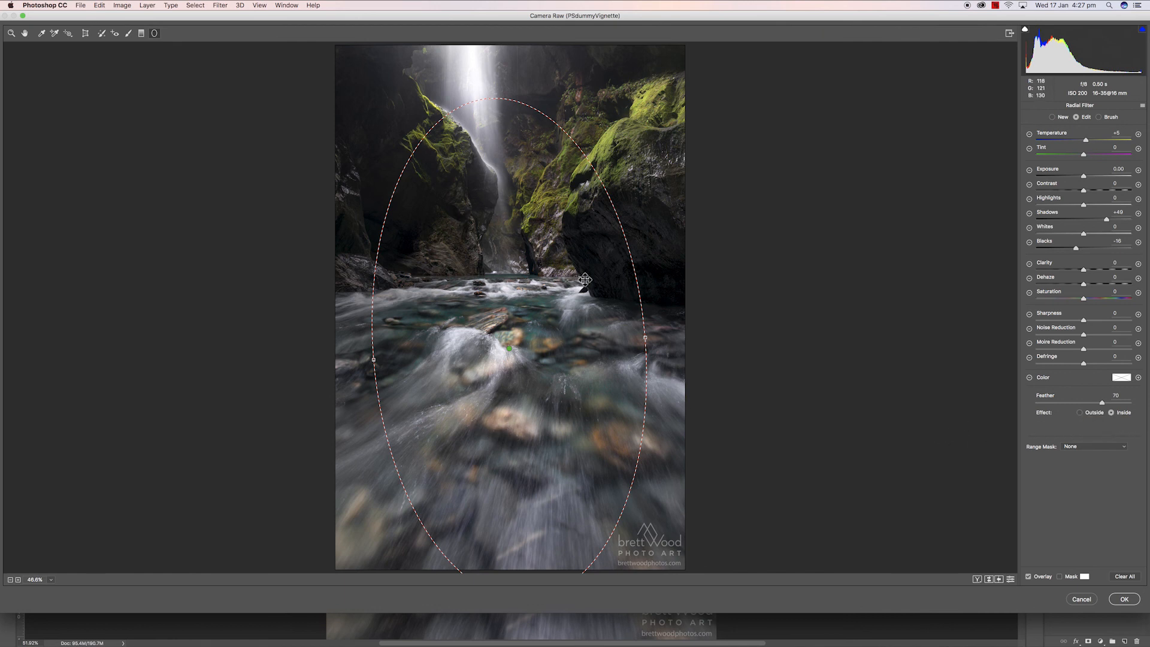
- Set the radial filter effect to Outside and show its mask overlay
left_click(1079, 412)
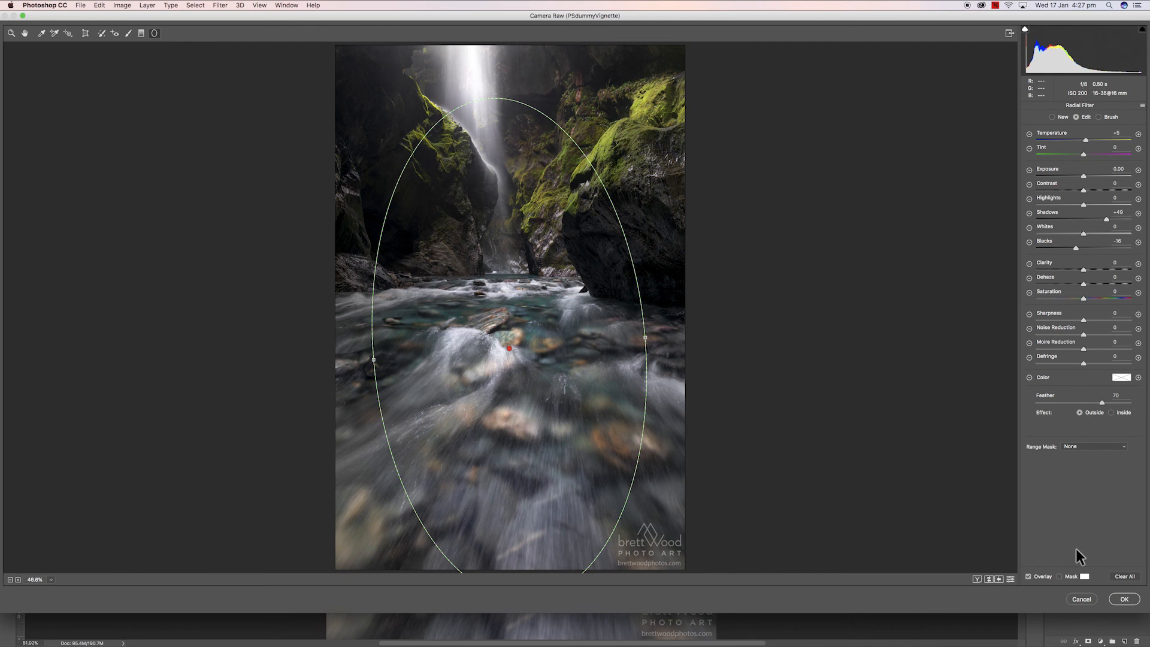
left_click(1059, 577)
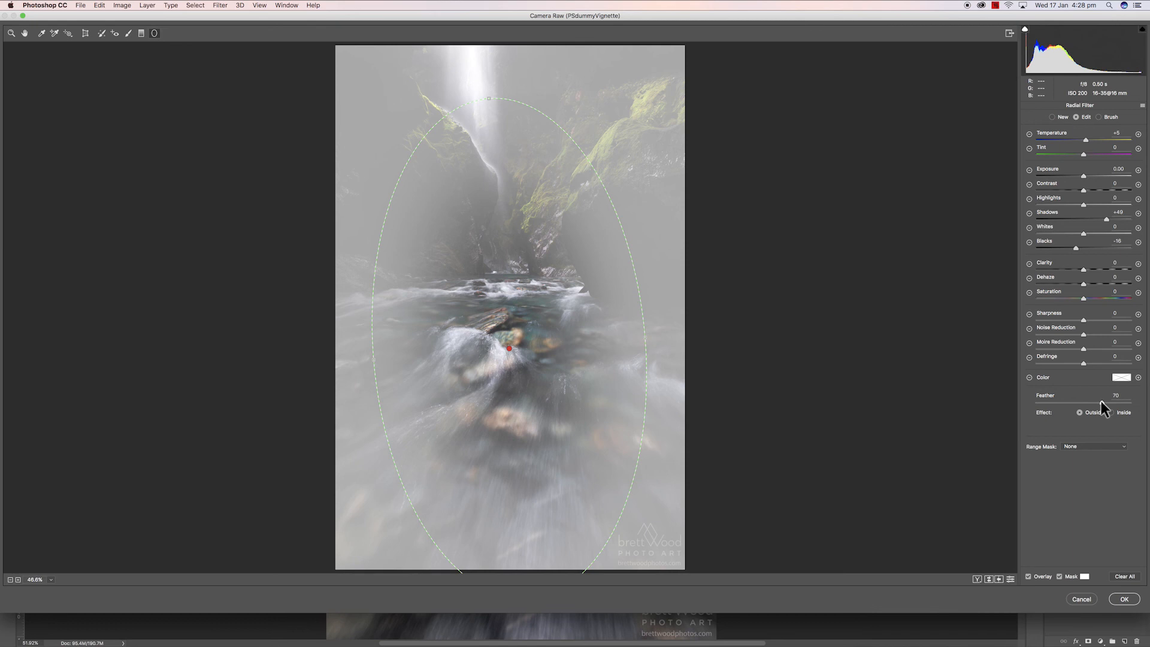
- Set the radial filter feather to 50, nudge its centre slightly, and hide the mask overlay
mouse_move(1101, 401)
left_mouse_down()
mouse_move(1072, 404)
mouse_move(1082, 411)
mouse_move(1082, 402)
left_mouse_up()
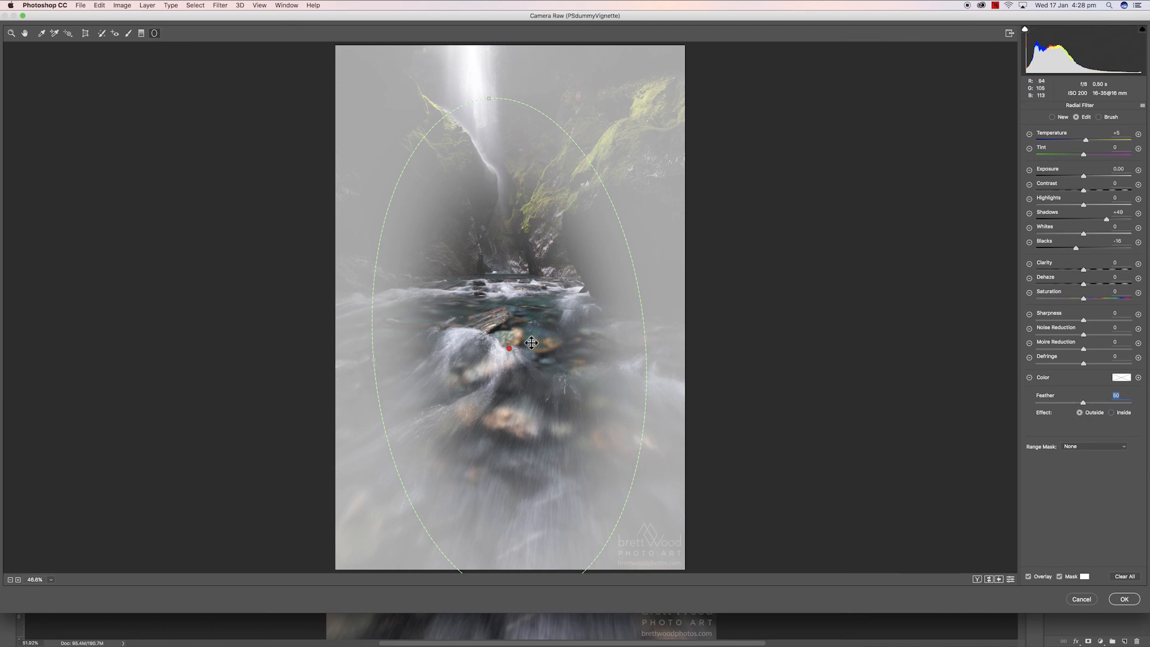
mouse_move(509, 348)
left_mouse_down()
mouse_move(525, 365)
mouse_move(497, 357)
mouse_move(528, 342)
mouse_move(509, 364)
mouse_move(515, 340)
left_mouse_up()
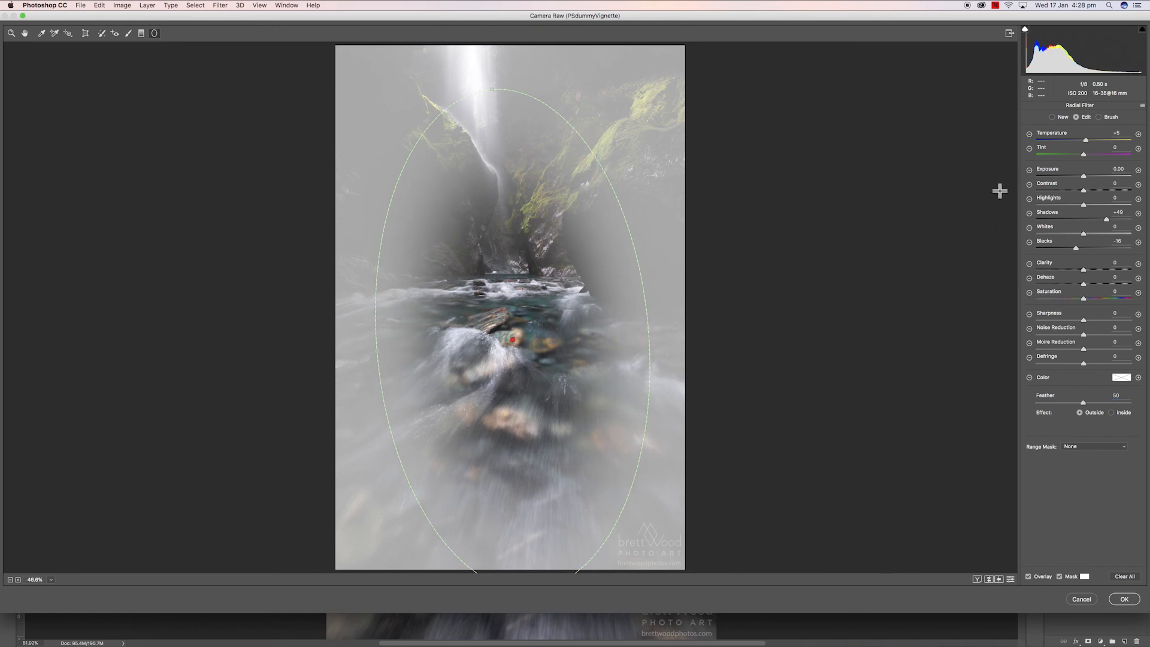
left_click(1059, 576)
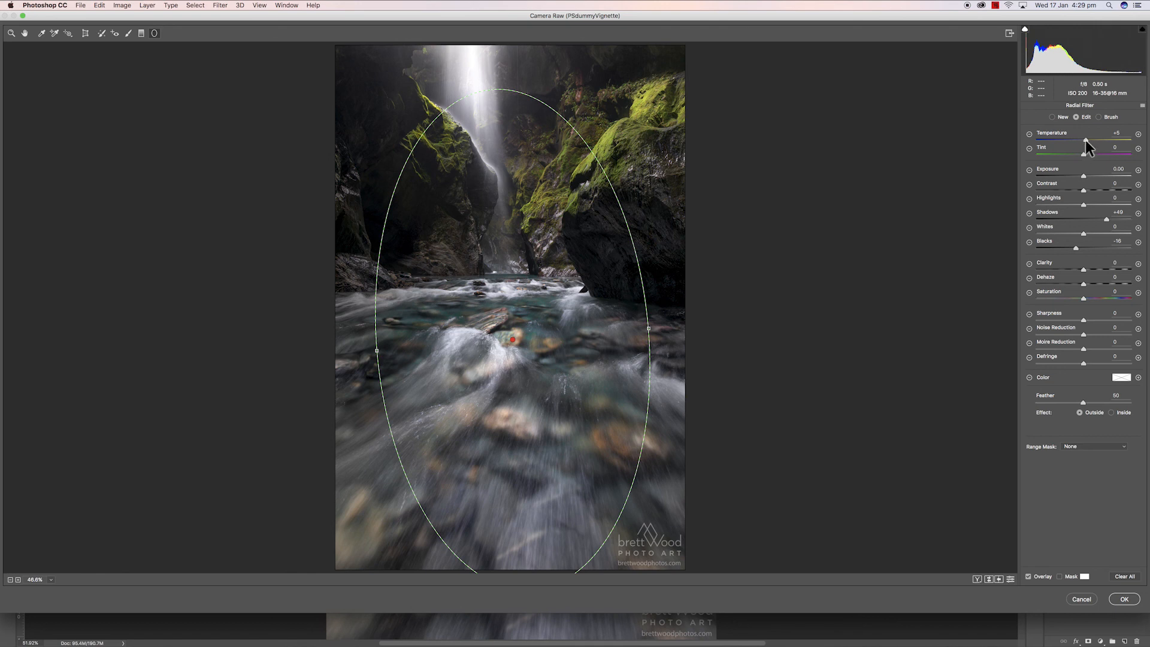
- Reset the filter's shadows and blacks to 0 and lower its exposure to -0.83
double_click(1107, 219)
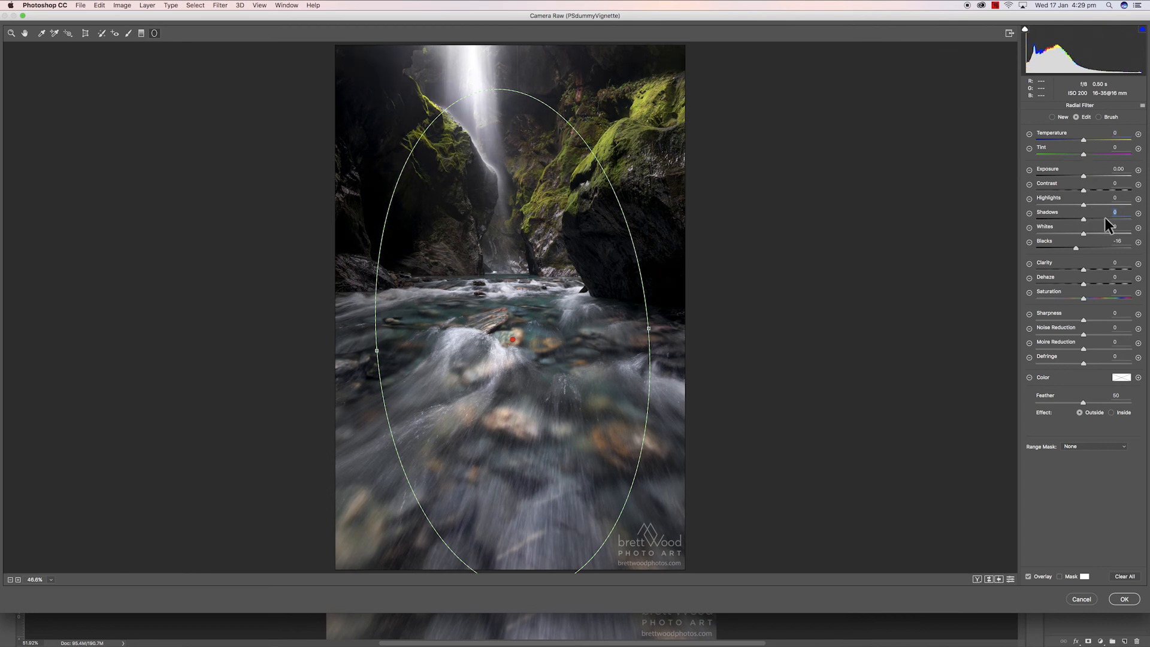
double_click(1076, 247)
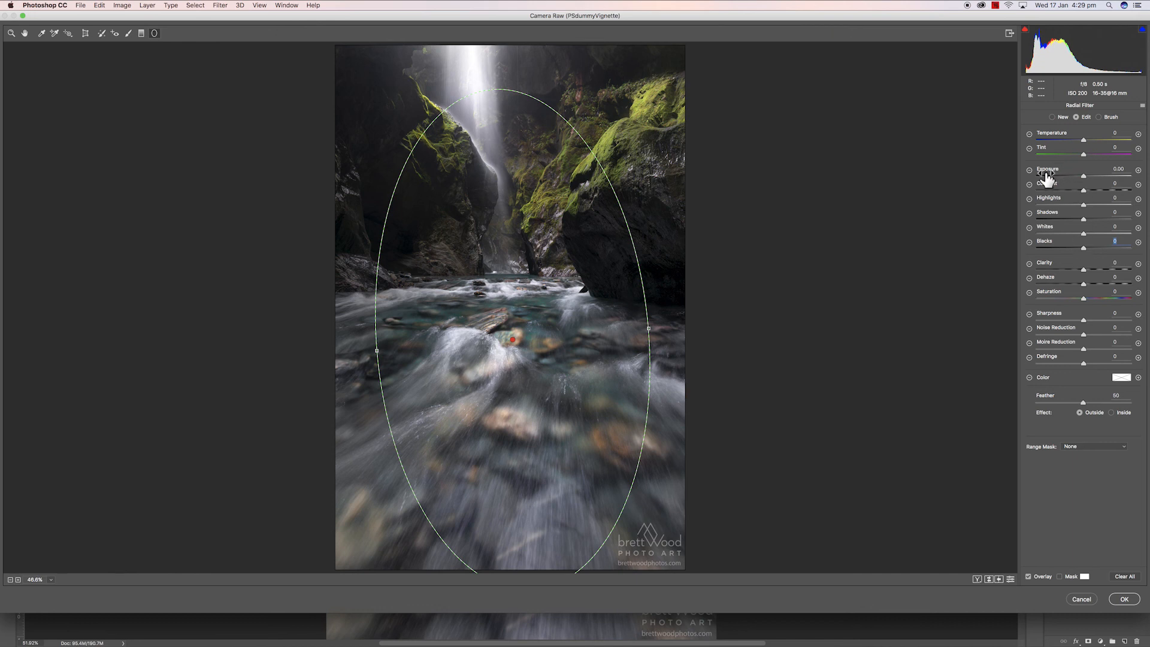
left_click_drag(1082, 175, 1077, 176)
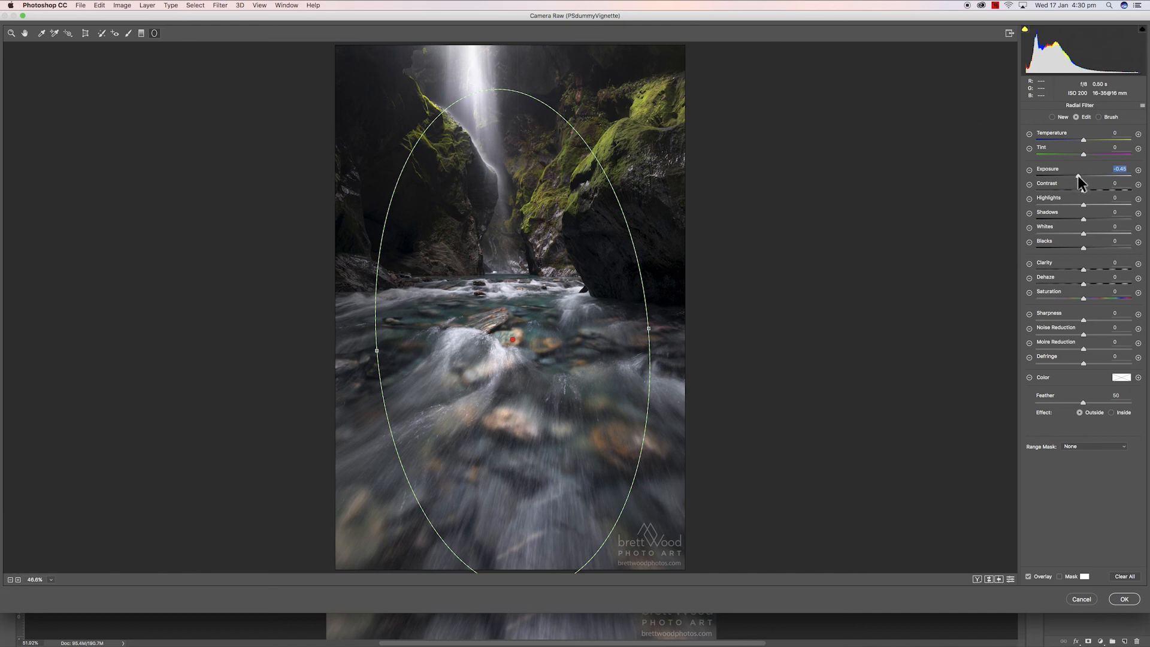
left_click_drag(1077, 175, 1076, 175)
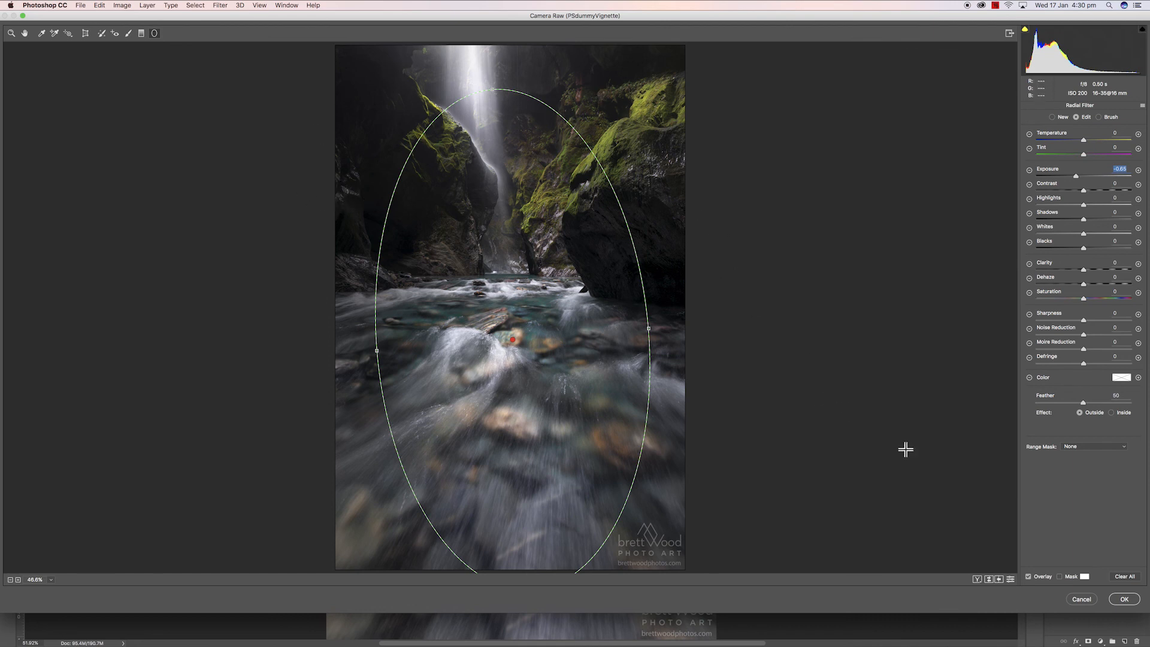
- Compare the before and after views of the vignette and apply the Camera Raw filter
left_click(989, 580)
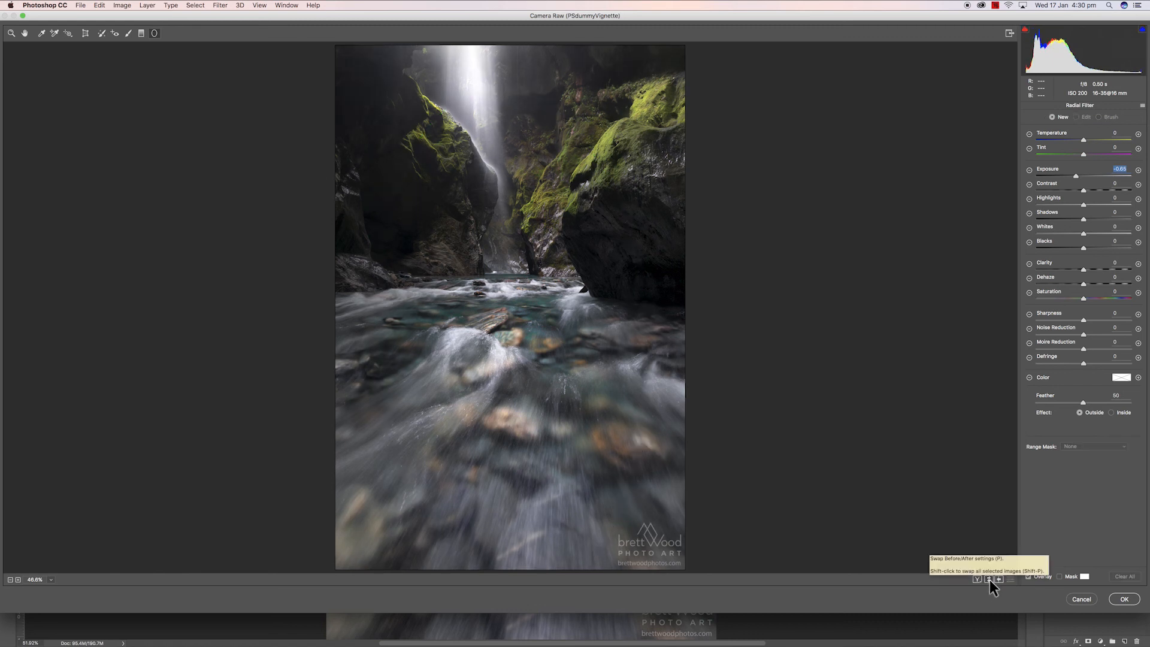
left_click(989, 580)
left_click(990, 580)
left_click(990, 580)
left_click(990, 580)
left_click(990, 580)
left_click(989, 580)
left_click(990, 580)
left_click(990, 580)
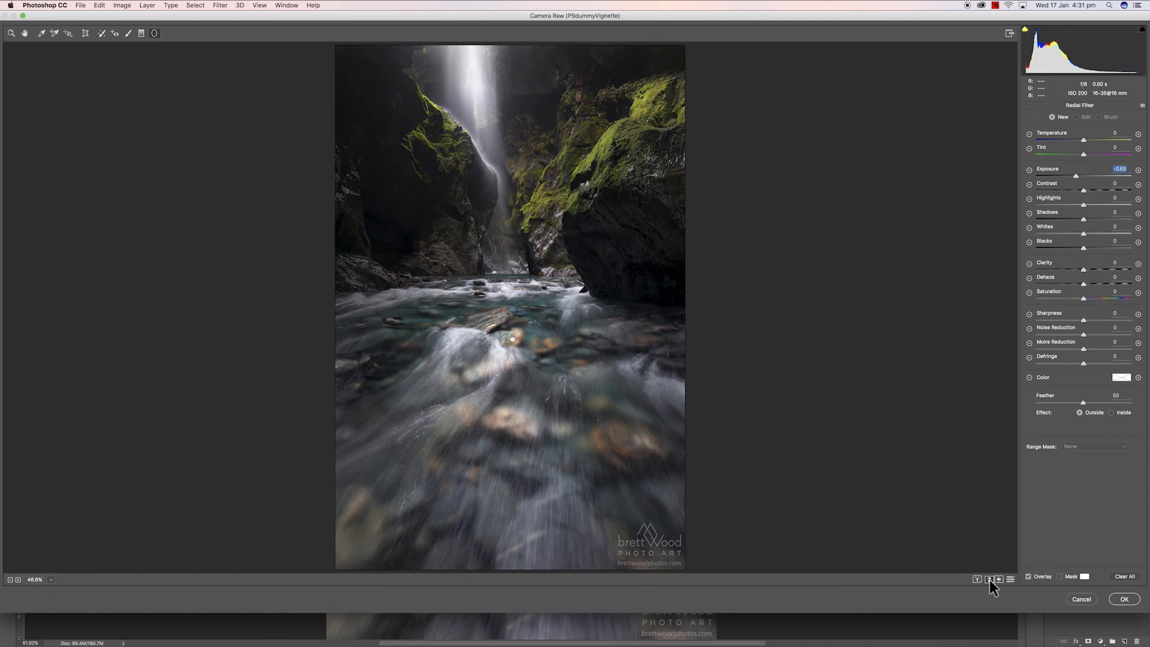
left_click(990, 580)
left_click(1123, 600)
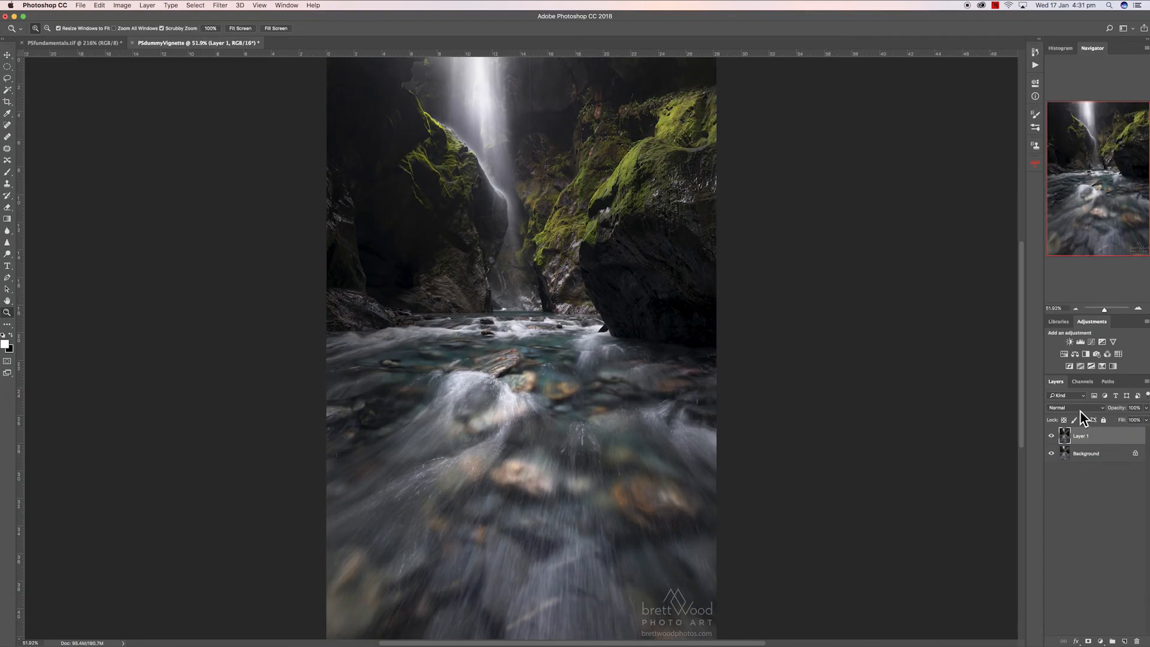
- Compare the filtered layer against the background by toggling its visibility, then delete the filtered layer
left_click(1051, 437)
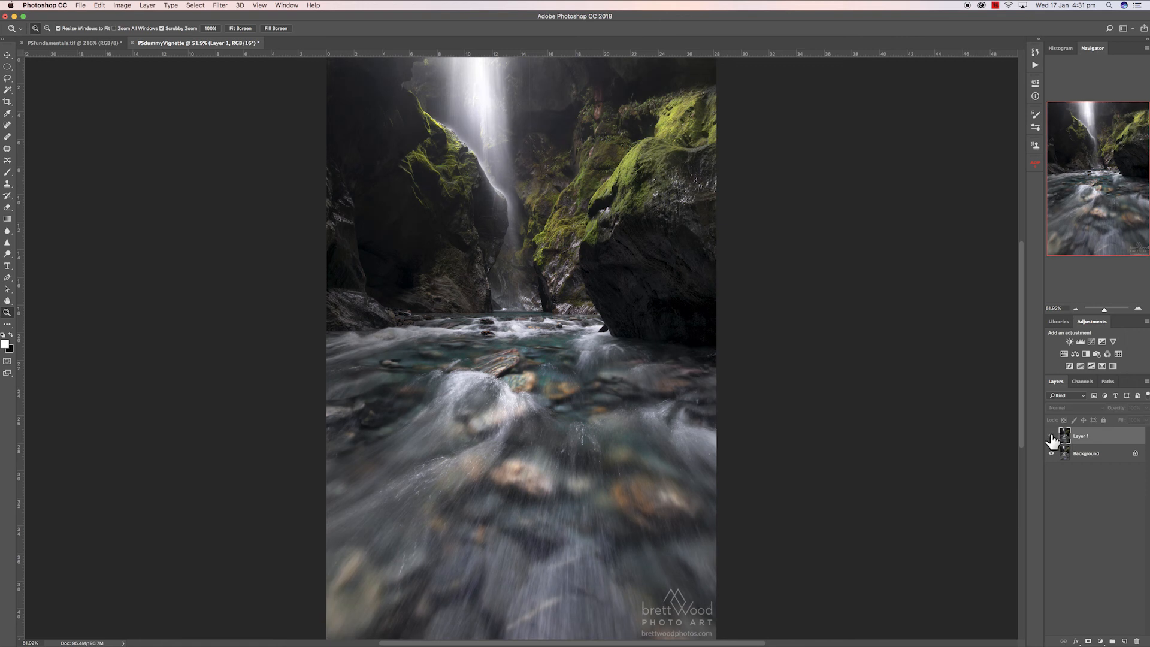
left_click(1051, 437)
left_click(1052, 437)
left_click(1052, 436)
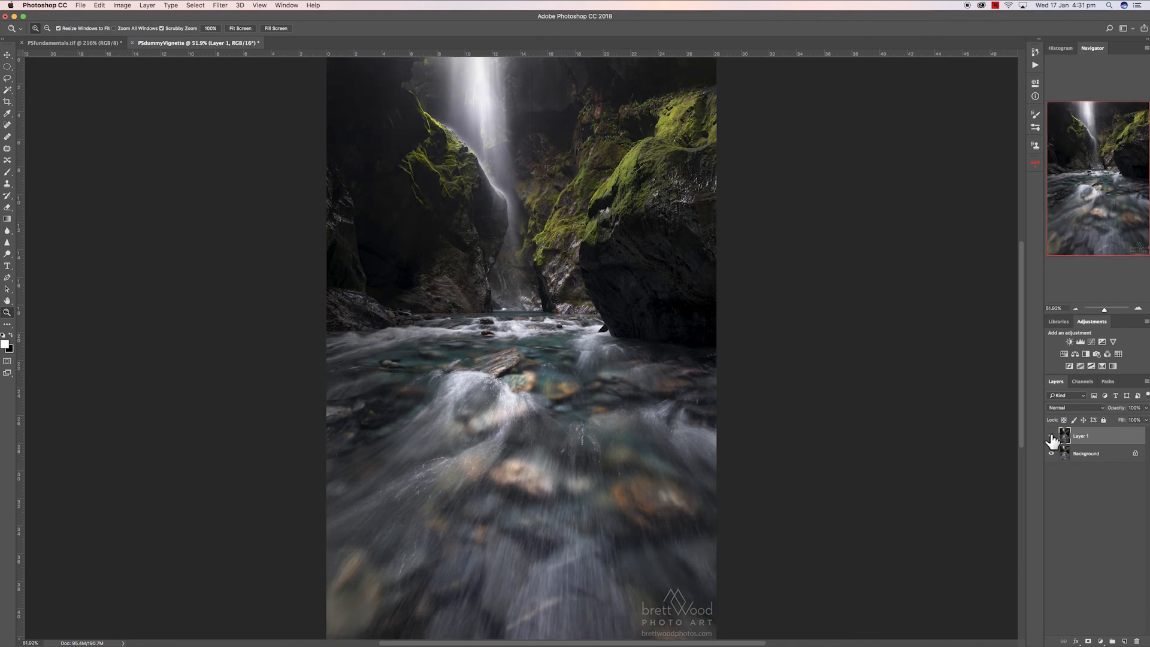
left_click(1052, 438)
left_click(1052, 438)
left_click(1052, 437)
left_click(1052, 438)
key("Delete")
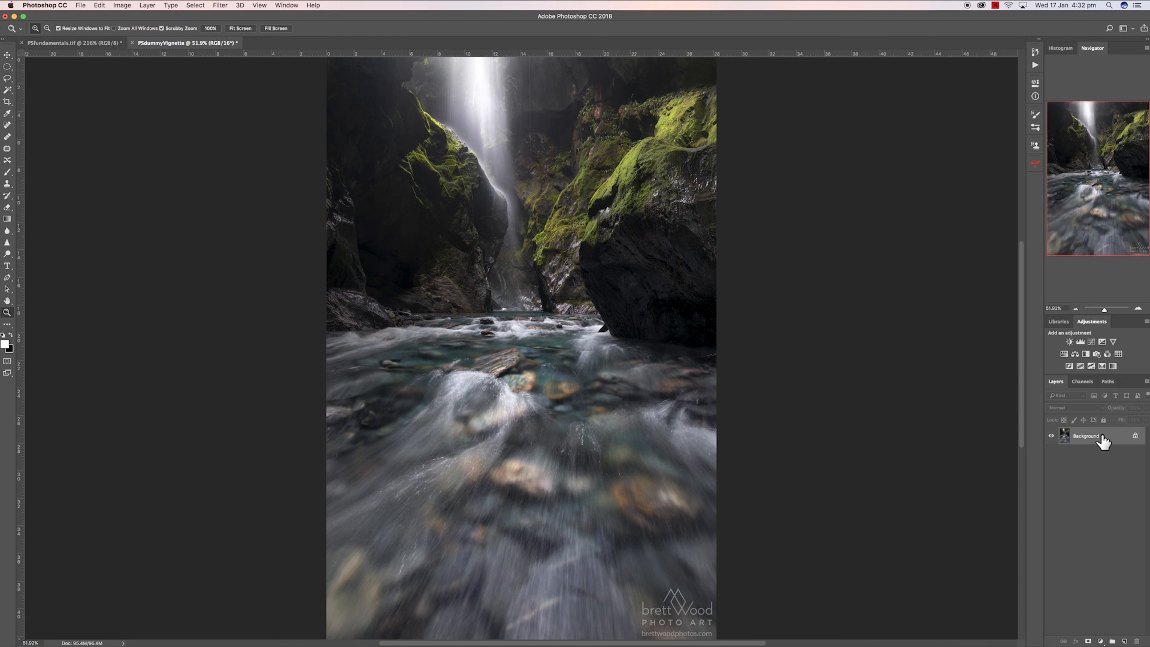
- Duplicate the background layer, draw an elliptical marquee selection over the river, and invert the selection
key("super+j")
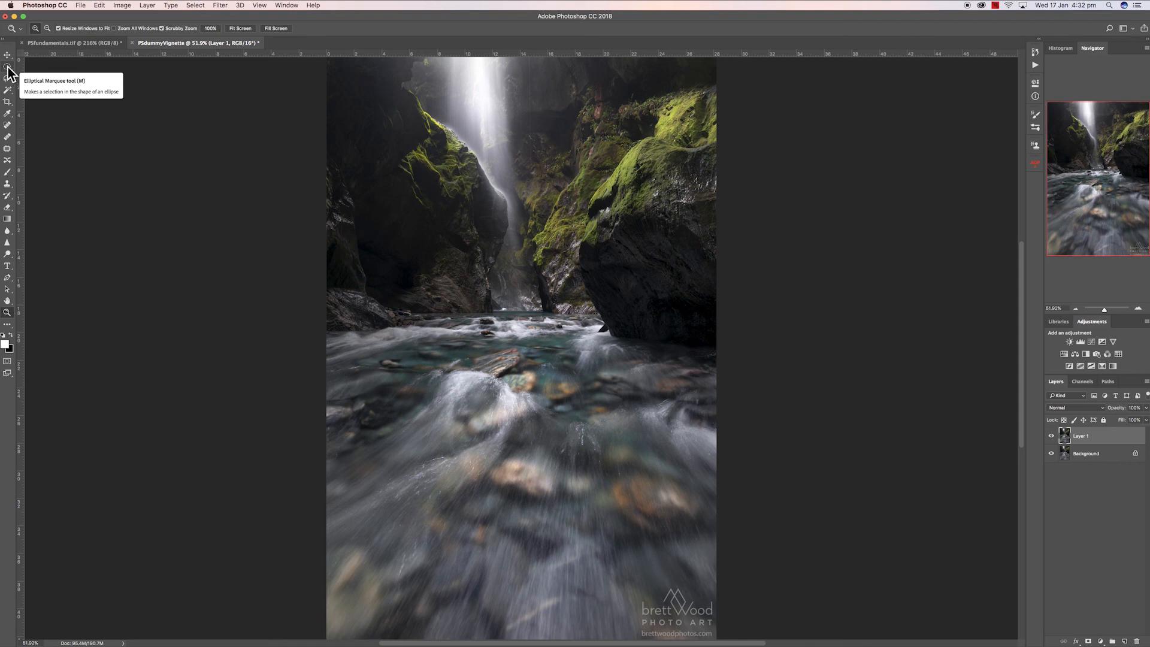
left_click(8, 68)
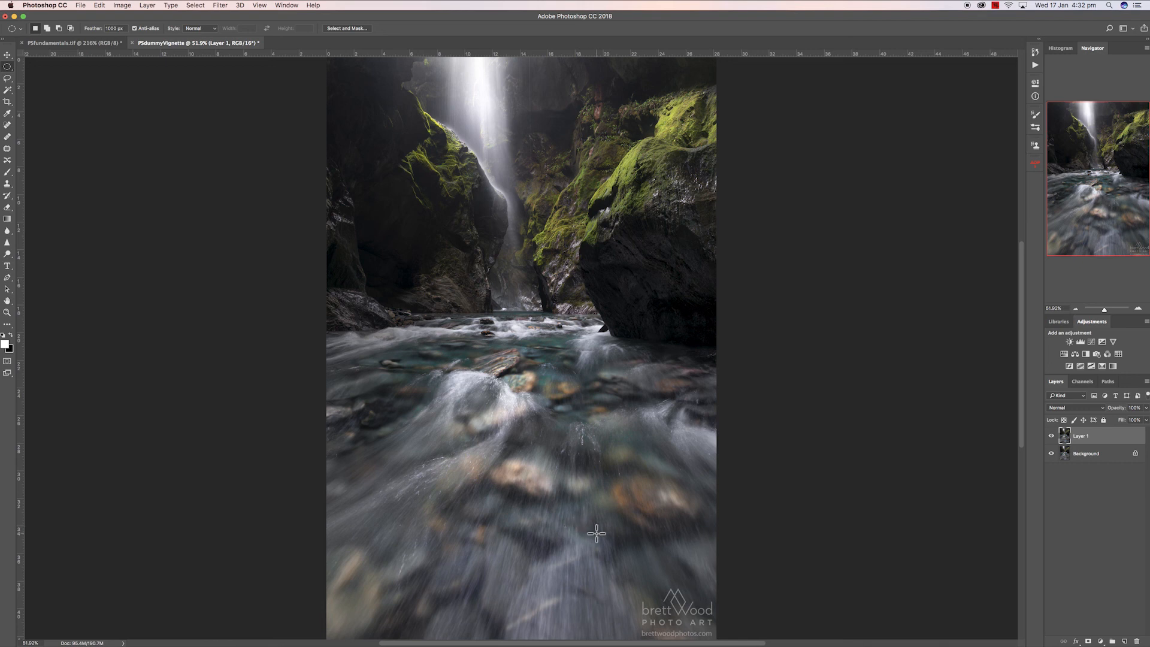
left_click_drag(597, 533, 311, 58)
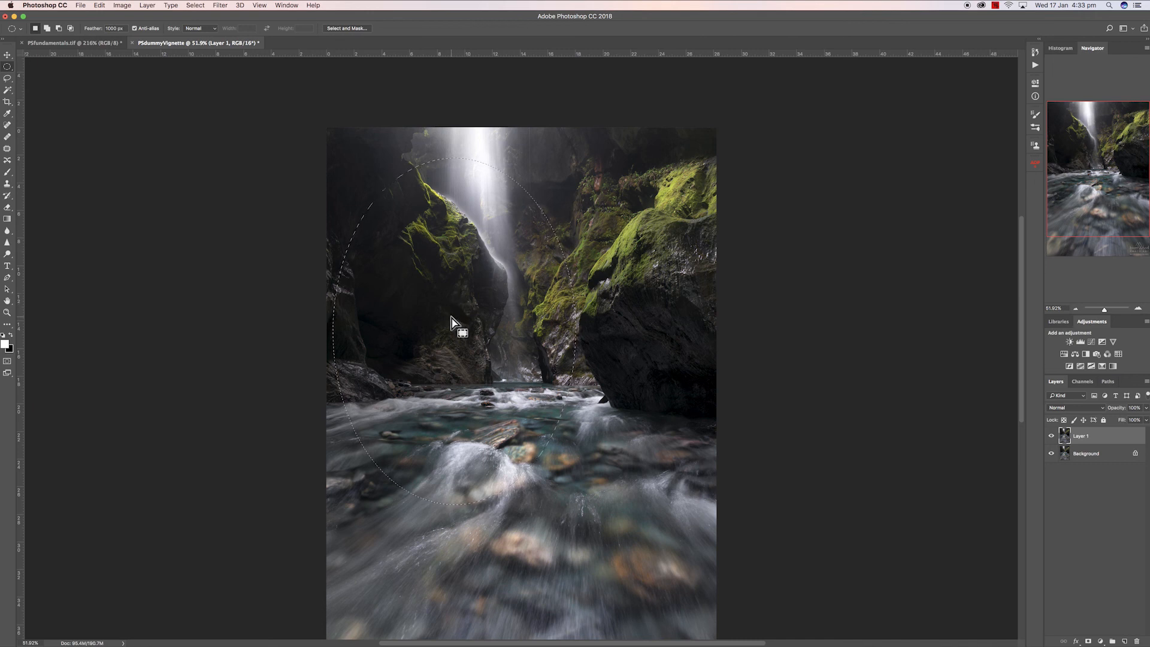
left_click_drag(451, 316, 525, 394)
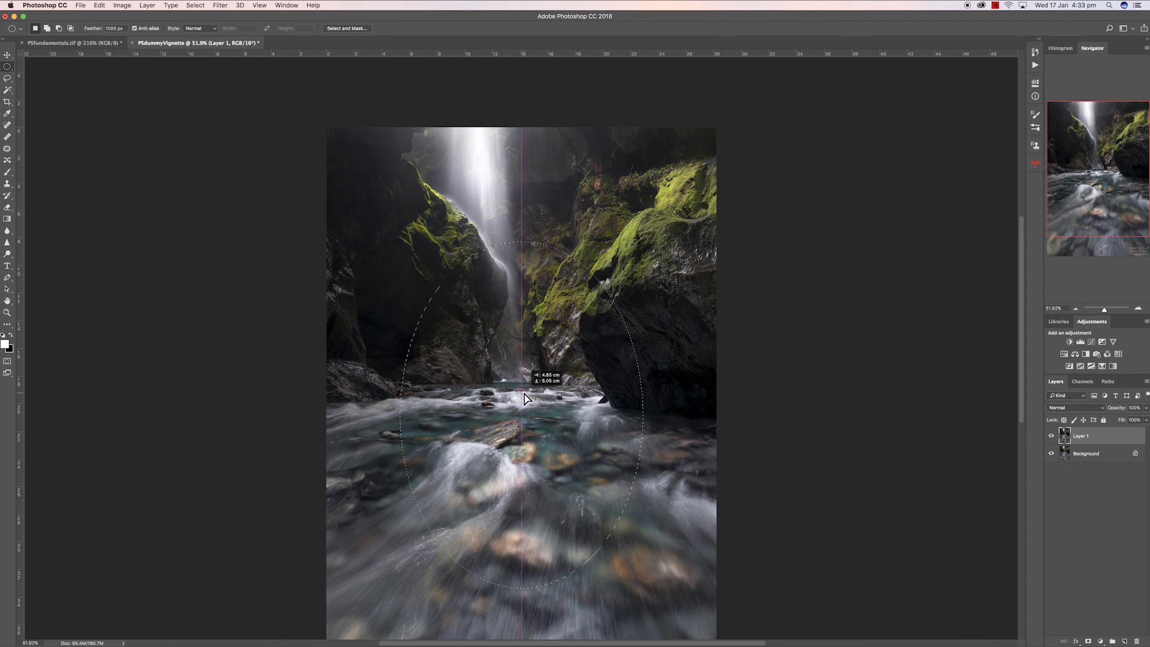
left_click_drag(524, 399, 524, 398)
scroll(524, 399, "down", 5)
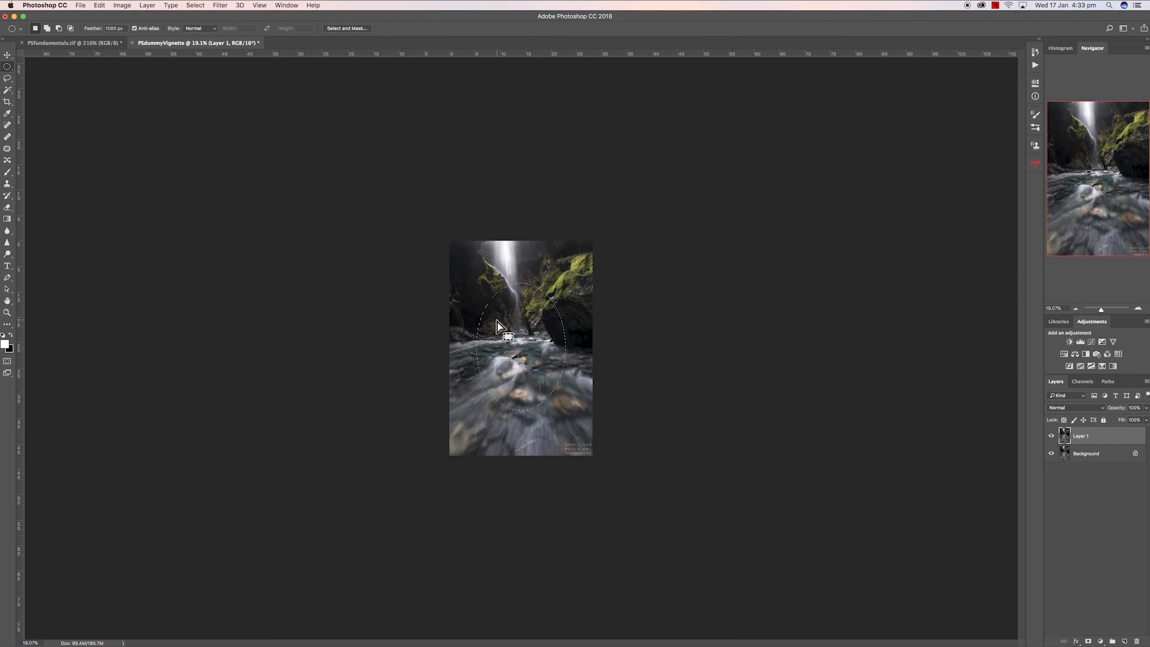
scroll(498, 326, "up", 5)
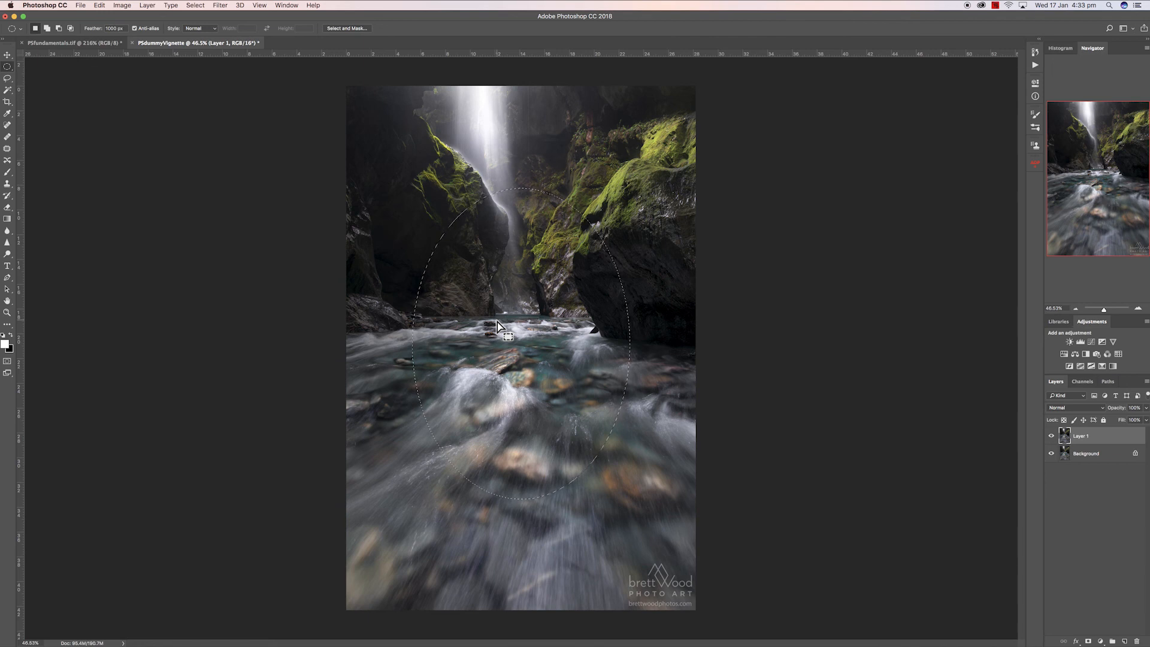
right_click(632, 188)
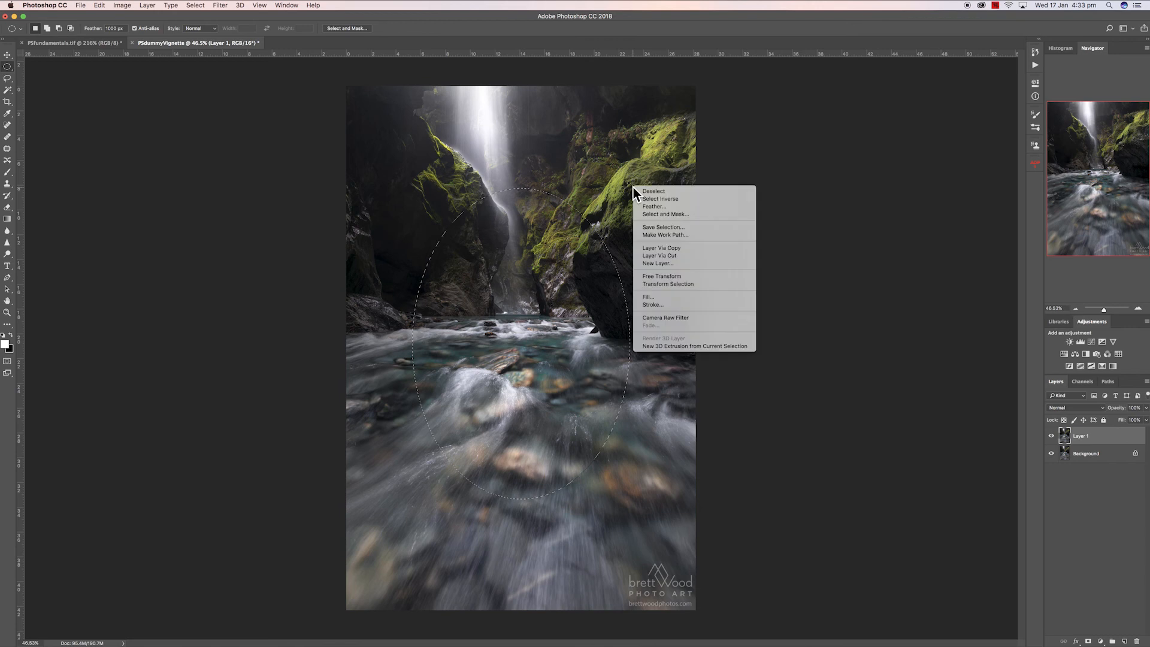
left_click(666, 201)
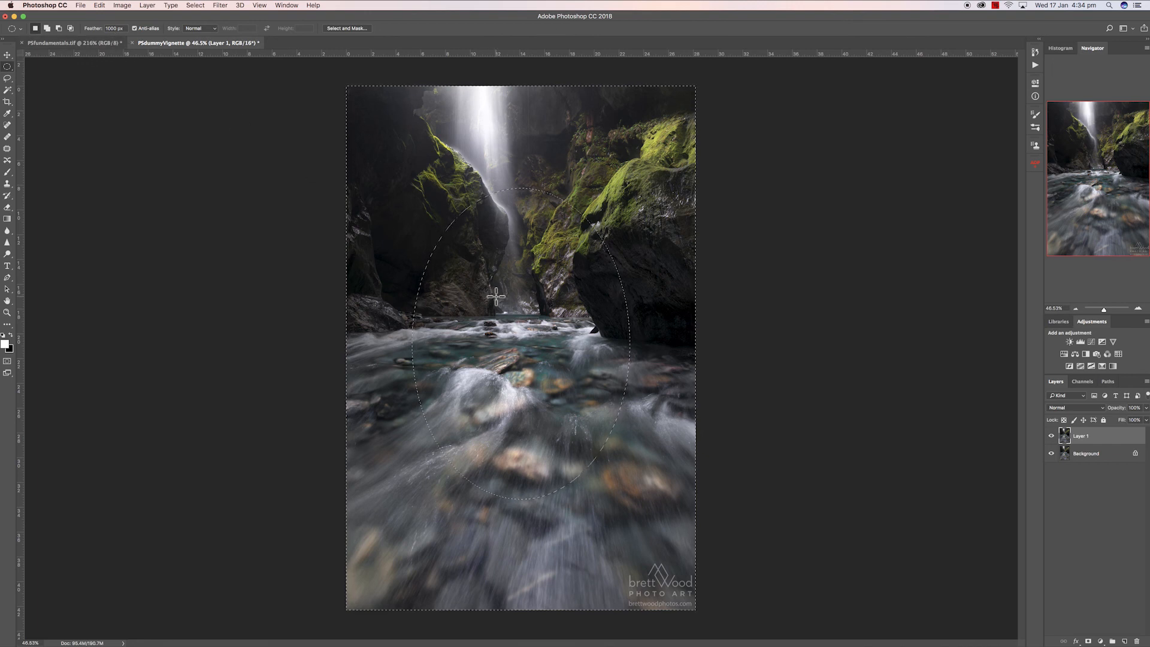
- Clear the selection and confirm a marquee feather of 1000 px
left_click(123, 29)
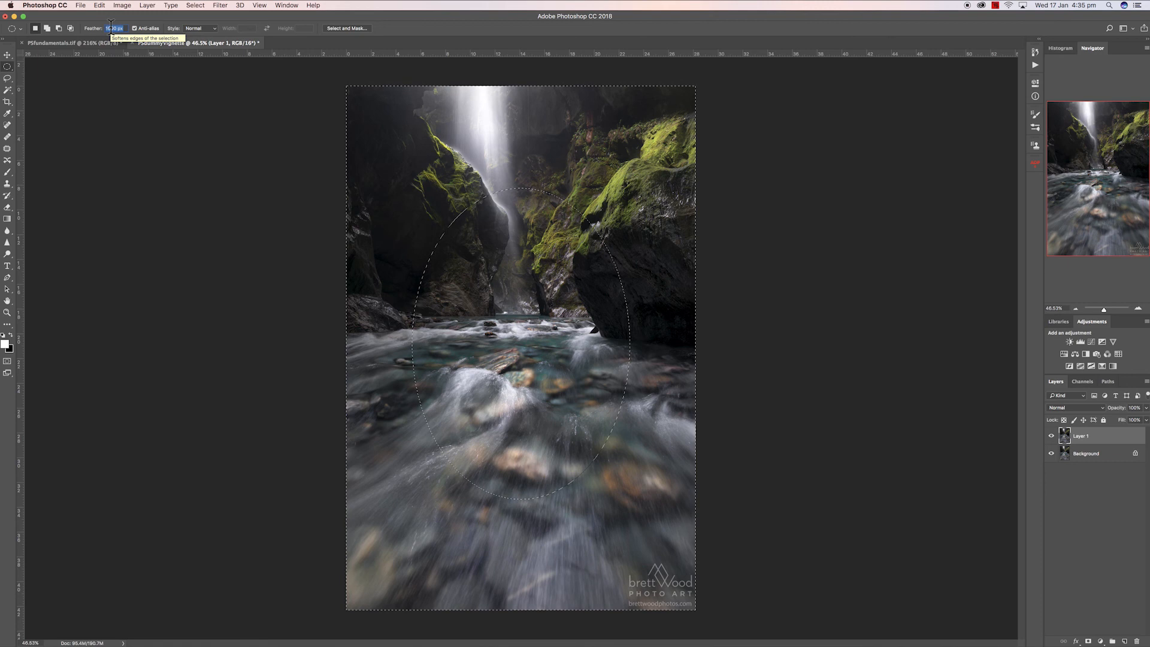
key("super+d")
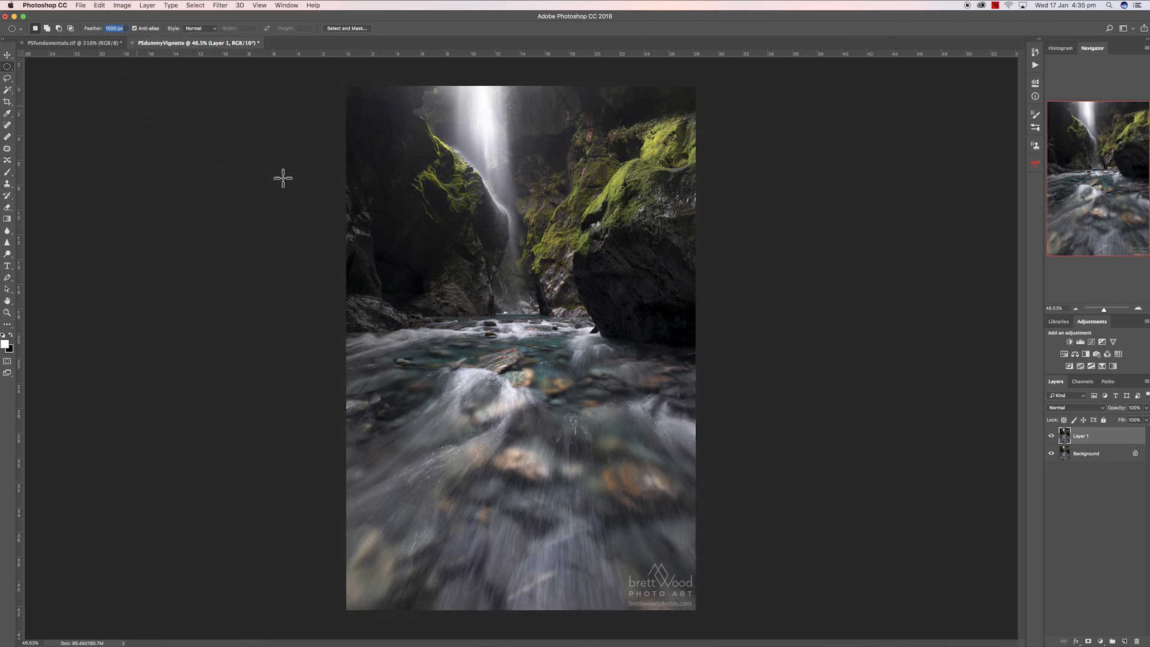
key("Return")
- Redraw the elliptical selection centred on the river below the waterfall and invert it
left_click_drag(589, 552, 315, 116)
left_click_drag(437, 312, 504, 325)
right_click(621, 176)
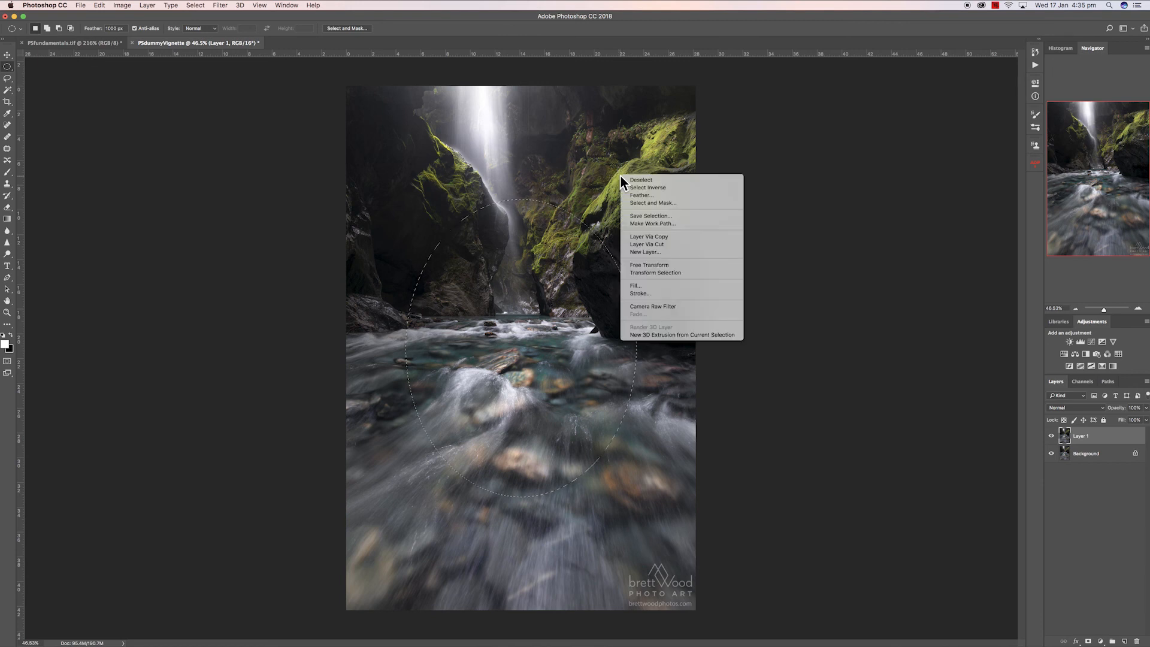
left_click(637, 190)
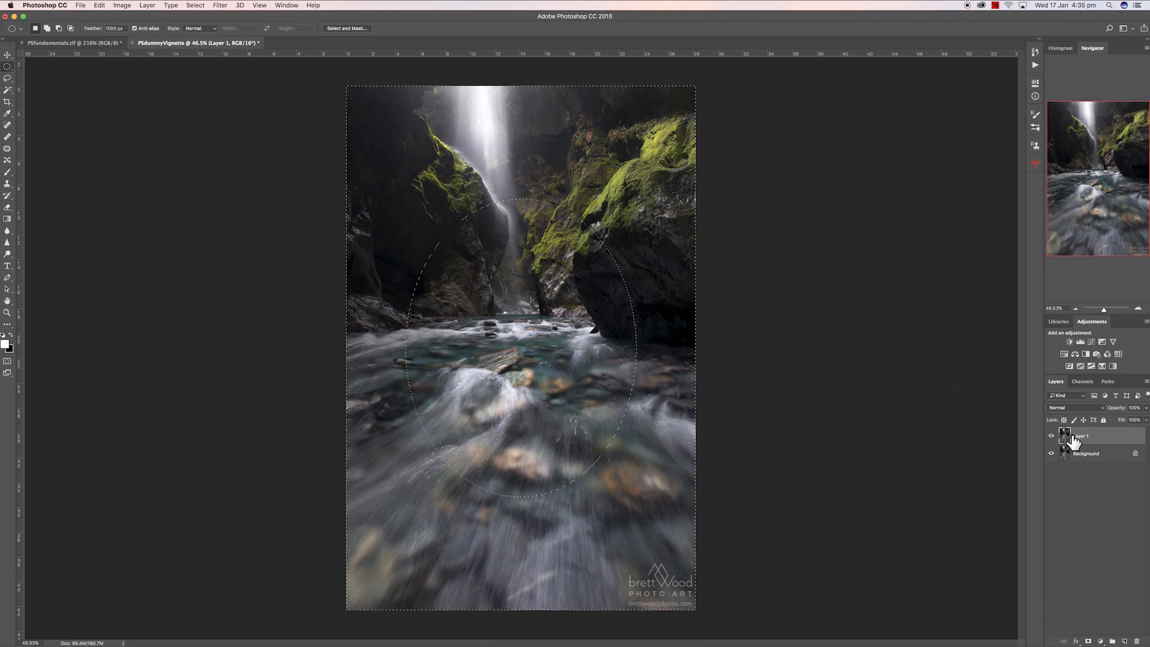
- Add a Curves adjustment layer through the inverted selection and pull the midpoint down to output 101
left_click(1102, 642)
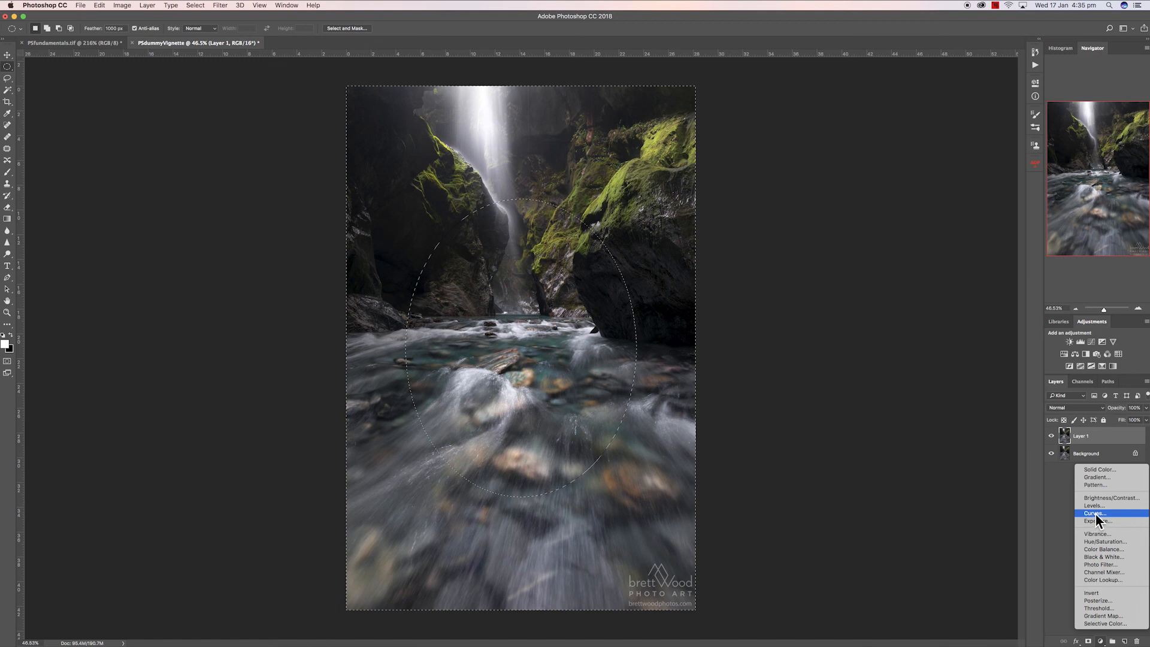
left_click(1096, 514)
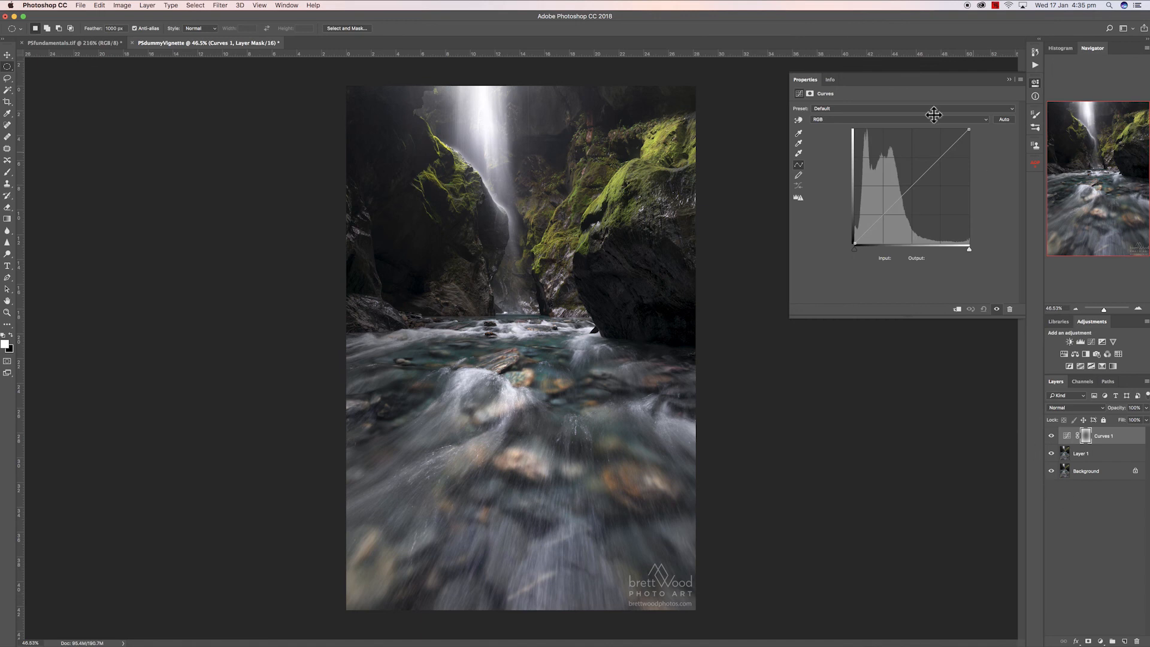
left_click_drag(790, 317, 734, 327)
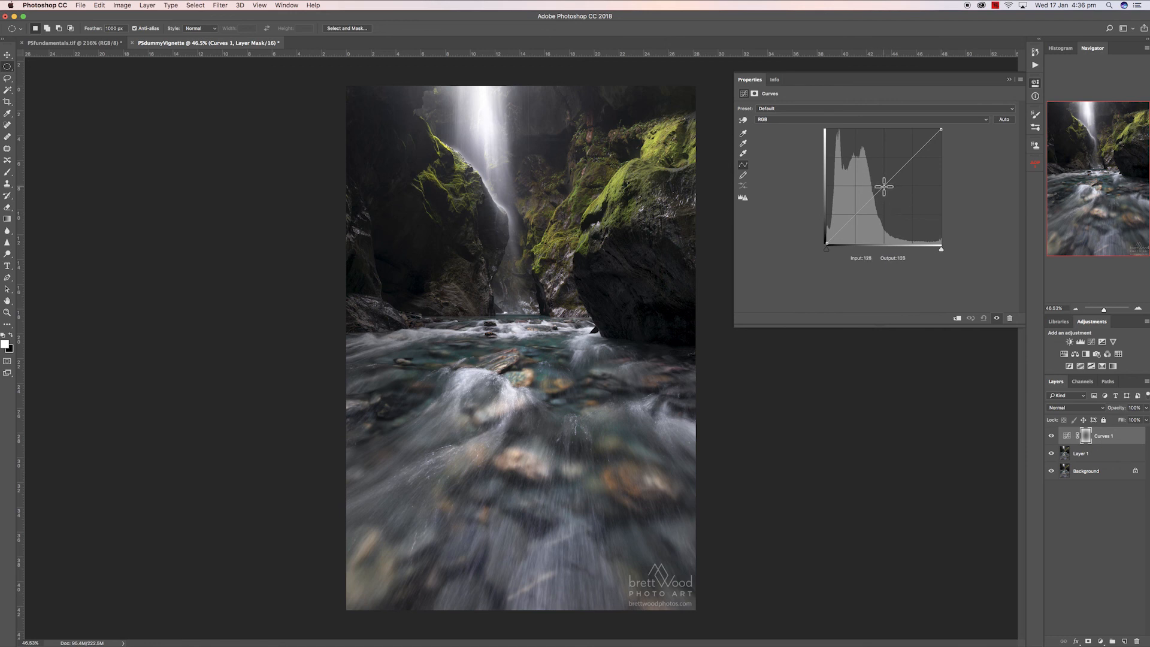
left_click_drag(884, 186, 884, 199)
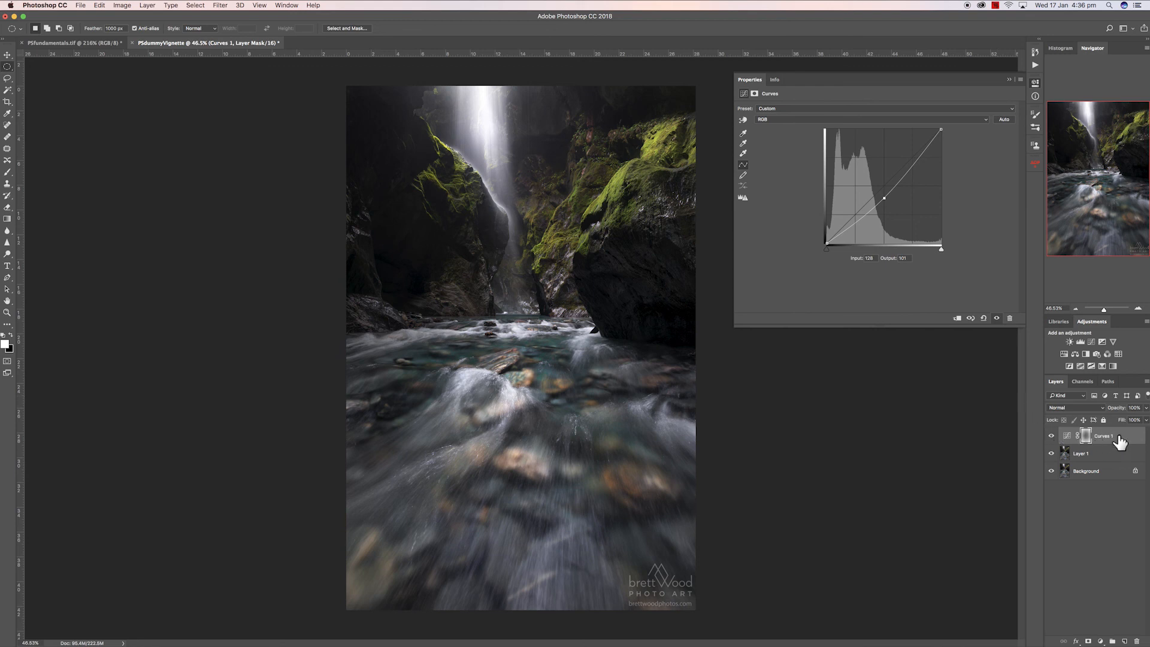
- Toggle the Curves layer's visibility to compare the vignette with the original
left_click(1051, 437)
left_click(1051, 437)
left_click(1052, 437)
left_click(1052, 437)
left_click(1051, 437)
left_click(1051, 437)
left_click(1052, 437)
left_click(1051, 437)
left_click(1052, 437)
left_click(1052, 437)
left_click(1051, 437)
left_click(1052, 436)
left_click(1051, 438)
left_click(1051, 438)
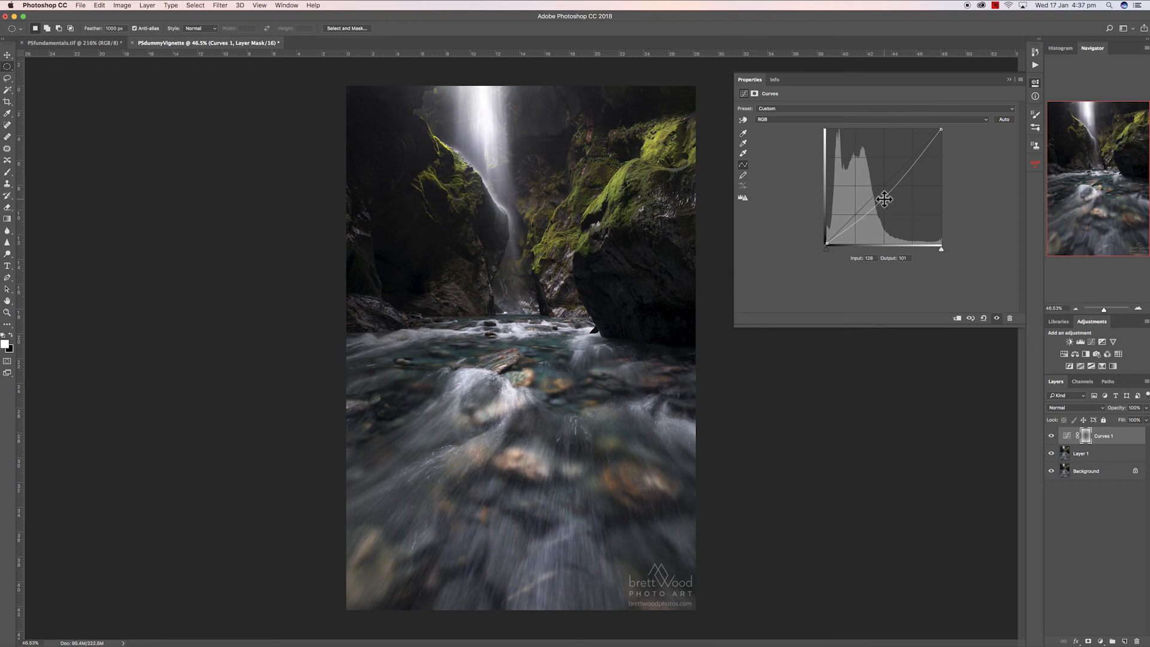
- Nudge the curve midpoint to output 102 and toggle the Curves layer on and off to compare
mouse_move(885, 199)
left_mouse_down()
mouse_move(884, 214)
mouse_move(885, 198)
left_mouse_up()
left_click(1052, 437)
left_click(1052, 438)
left_click(1052, 438)
left_click(1053, 438)
left_click(1053, 438)
left_click(1053, 438)
left_click(1052, 439)
left_click(1053, 438)
left_click(1051, 436)
left_click(1051, 436)
left_click(1052, 437)
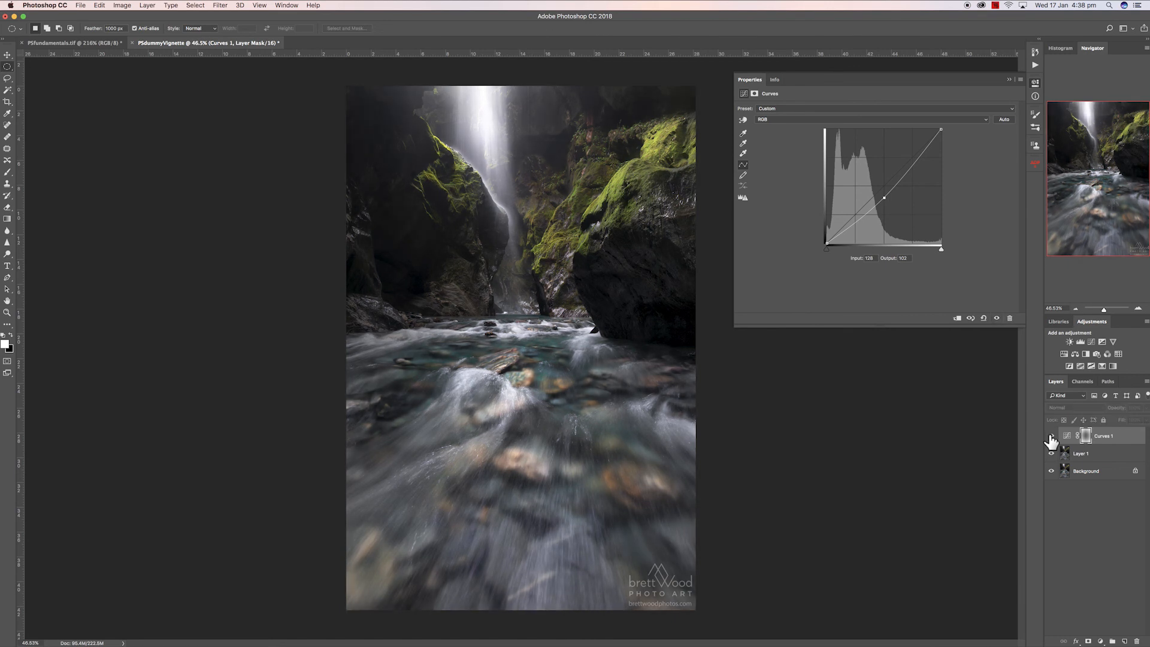
left_click(1052, 436)
left_click(1051, 436)
left_click(1052, 436)
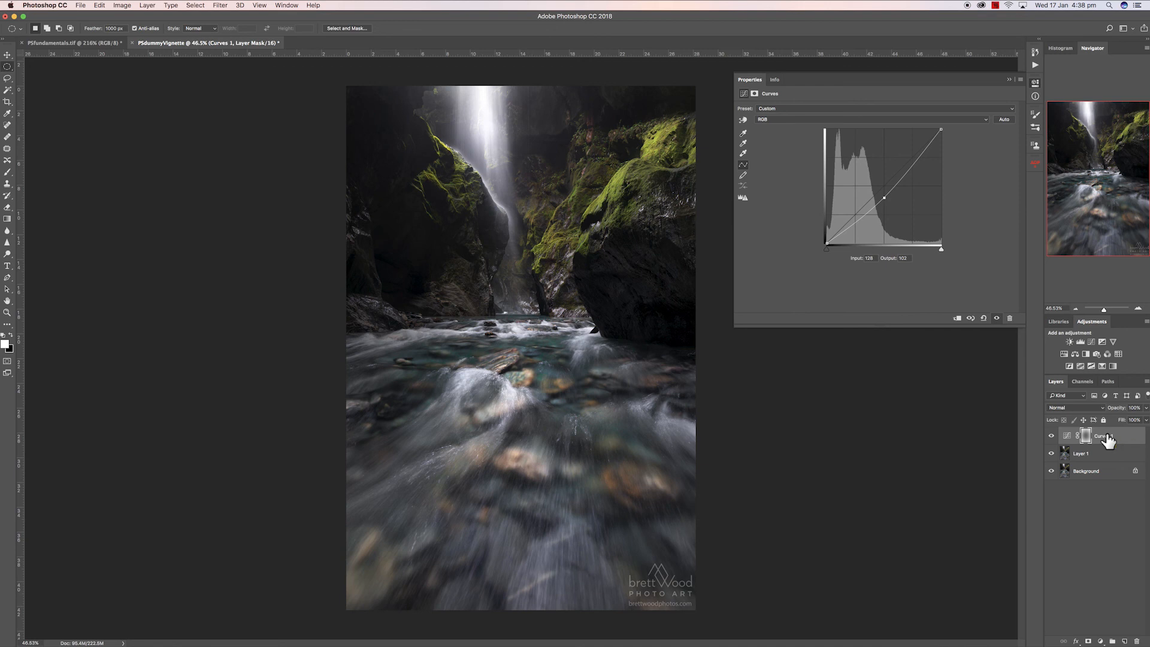
- Delete the Curves layer and Layer 1, then duplicate the background layer again
key("BackSpace")
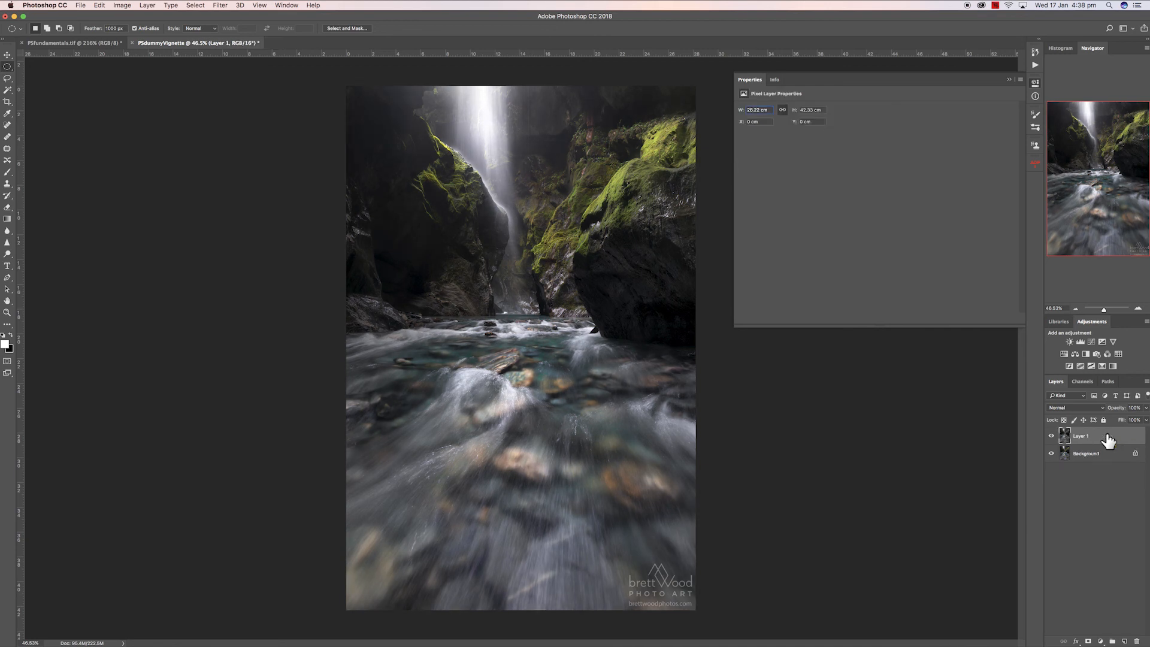
key("BackSpace")
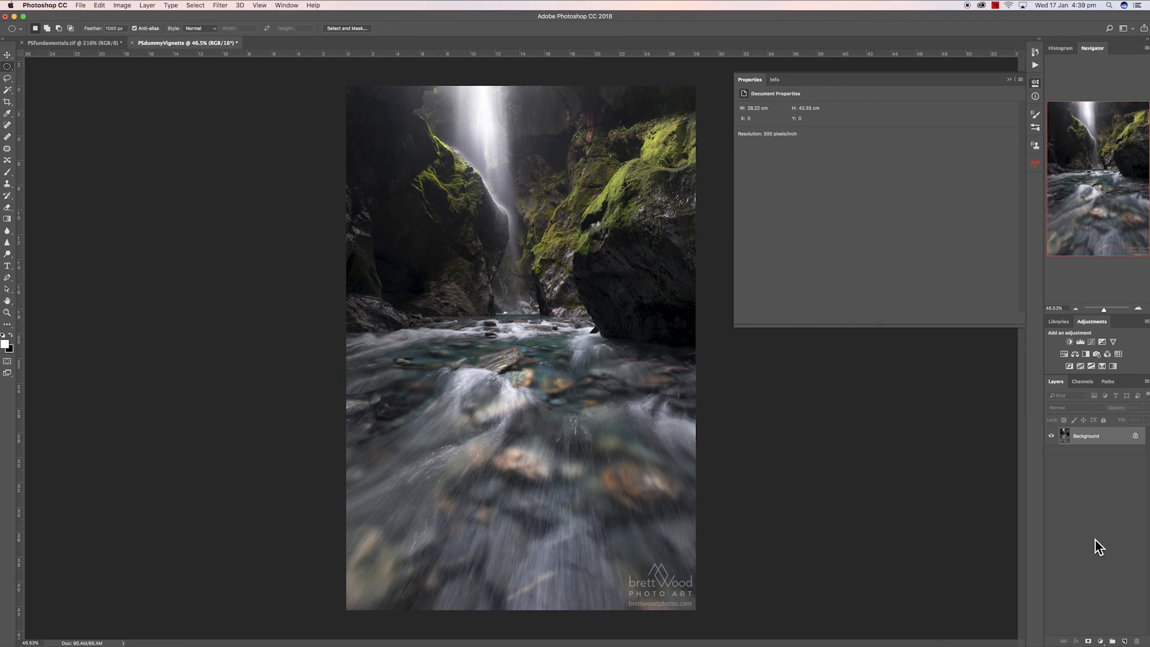
key("super+j")
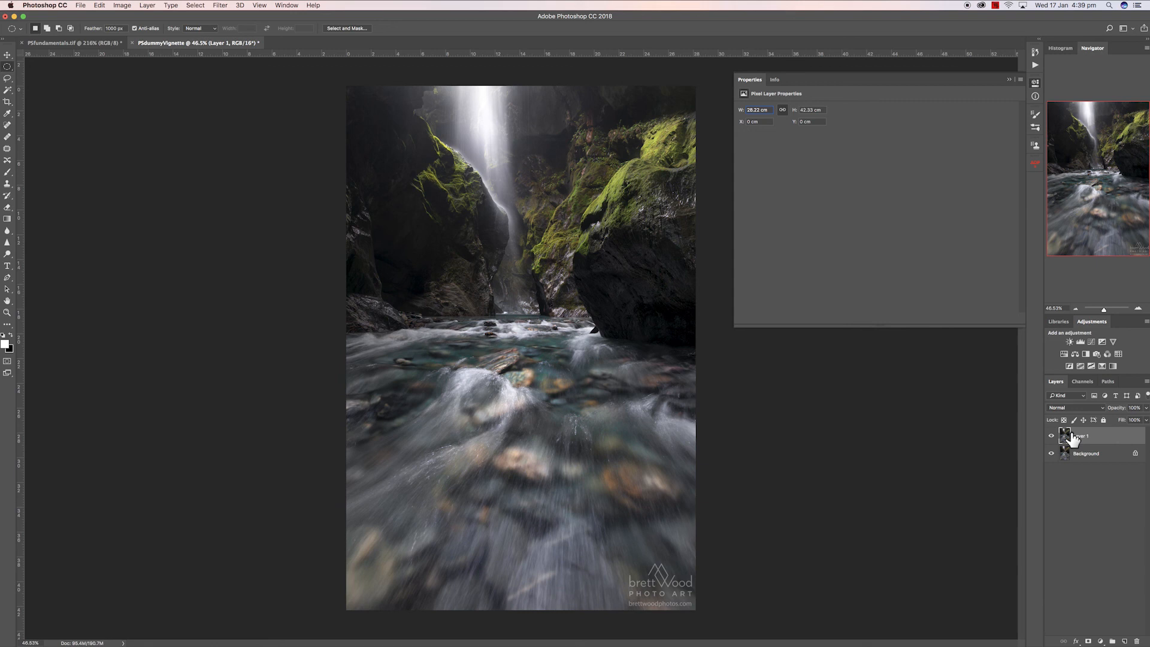
- Apply the Lens Correction filter to Layer 1 with a custom vignette amount of -100 and midpoint of +23
left_click(1009, 80)
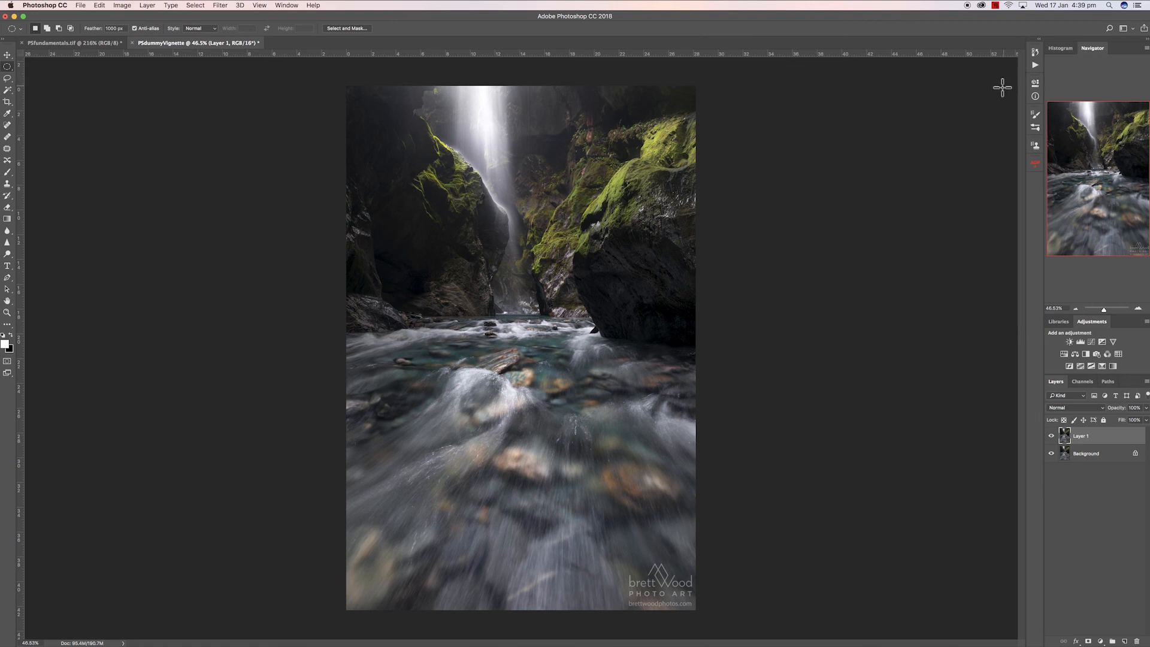
left_click(219, 7)
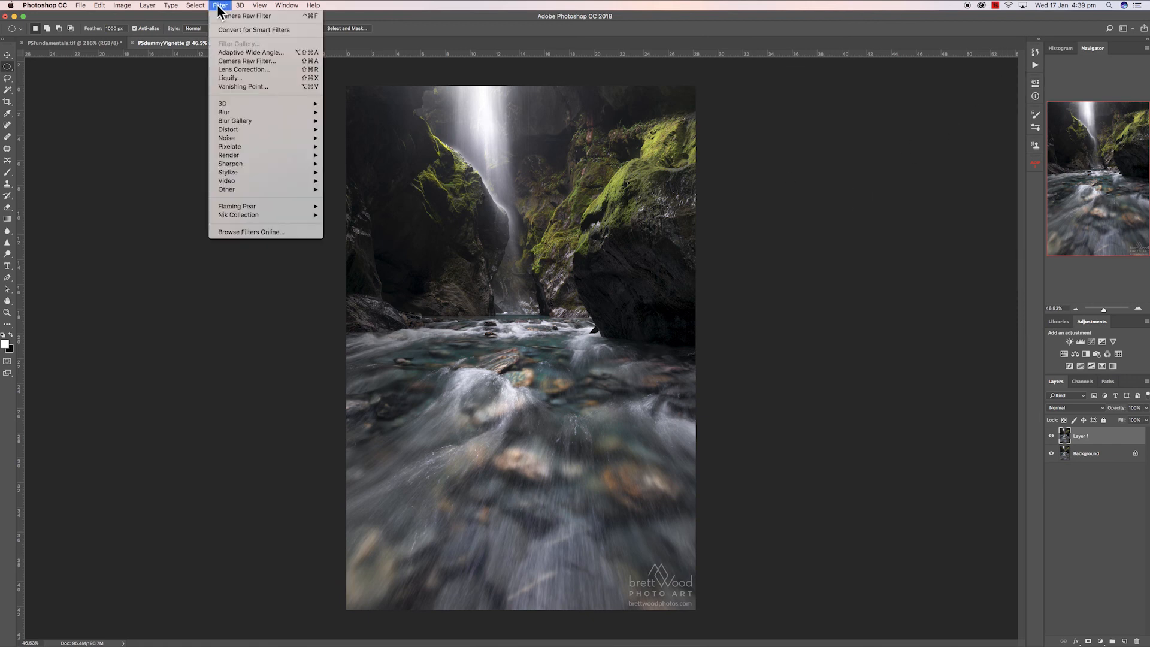
left_click(254, 71)
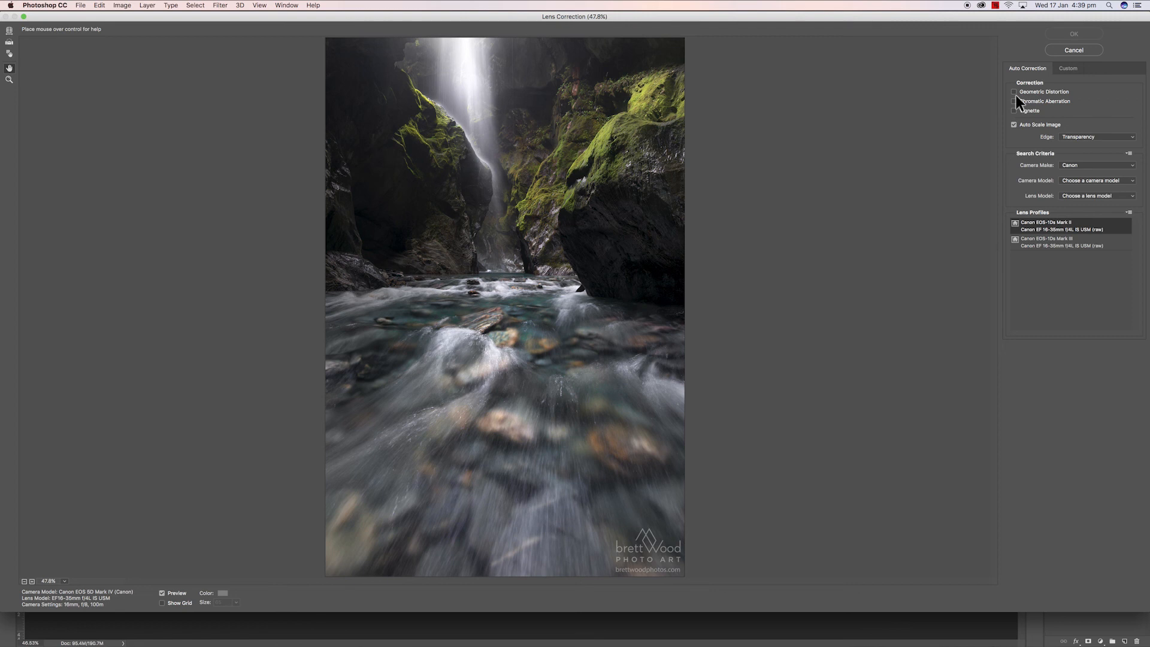
left_click(1069, 67)
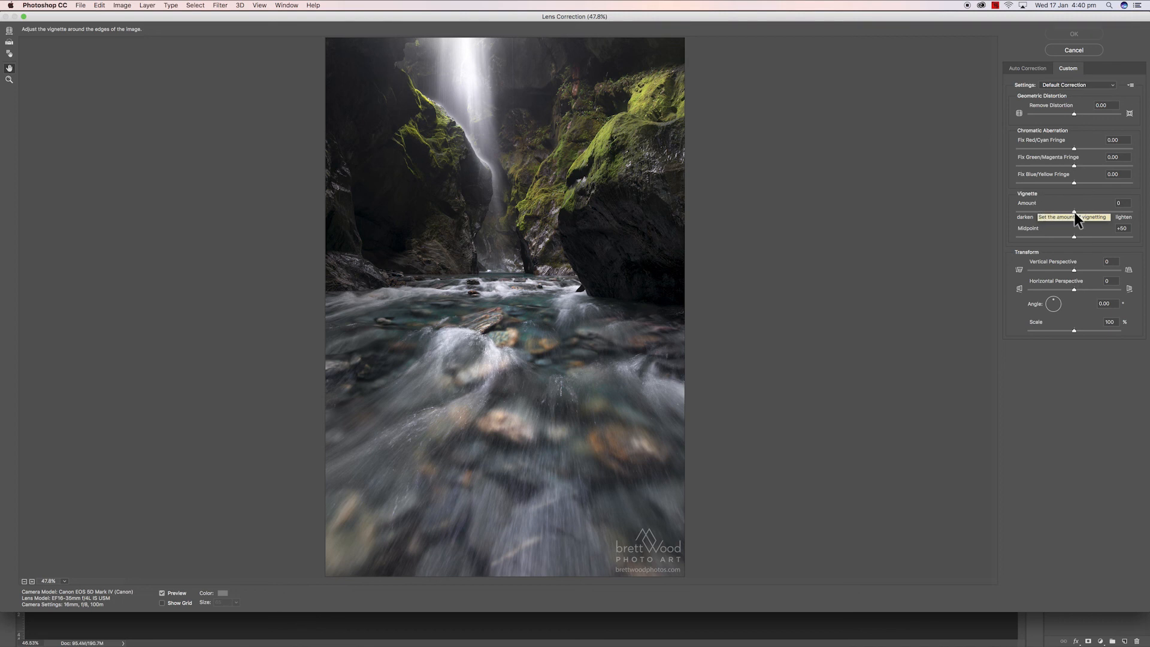
left_click_drag(1076, 211, 1007, 214)
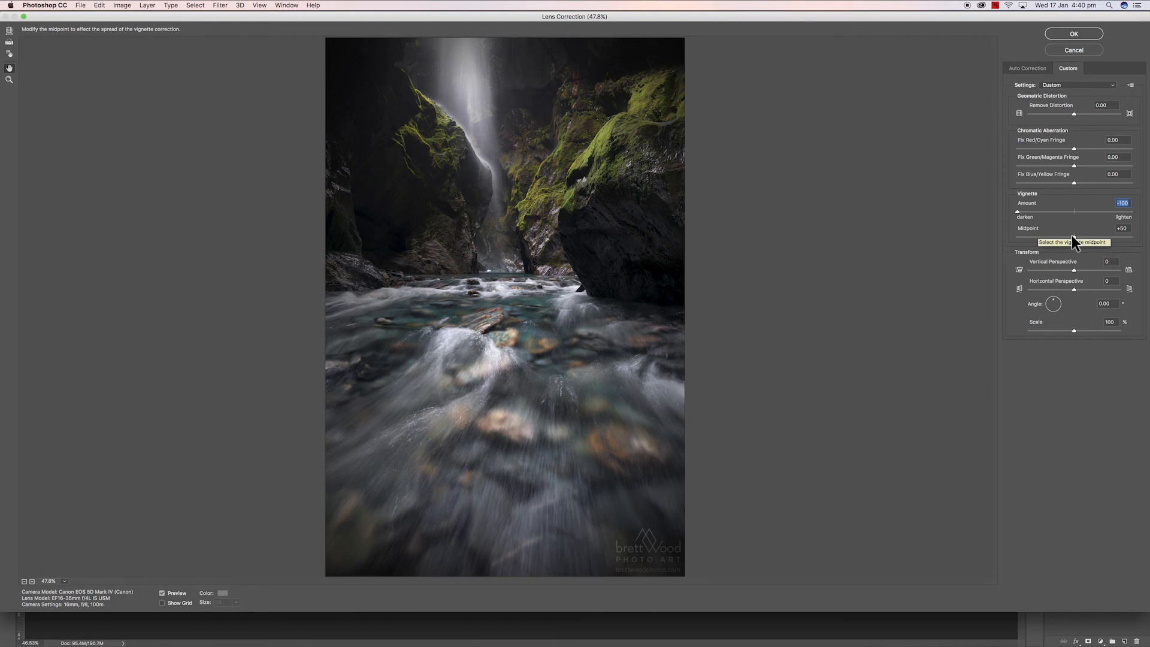
left_click_drag(1074, 236, 1048, 239)
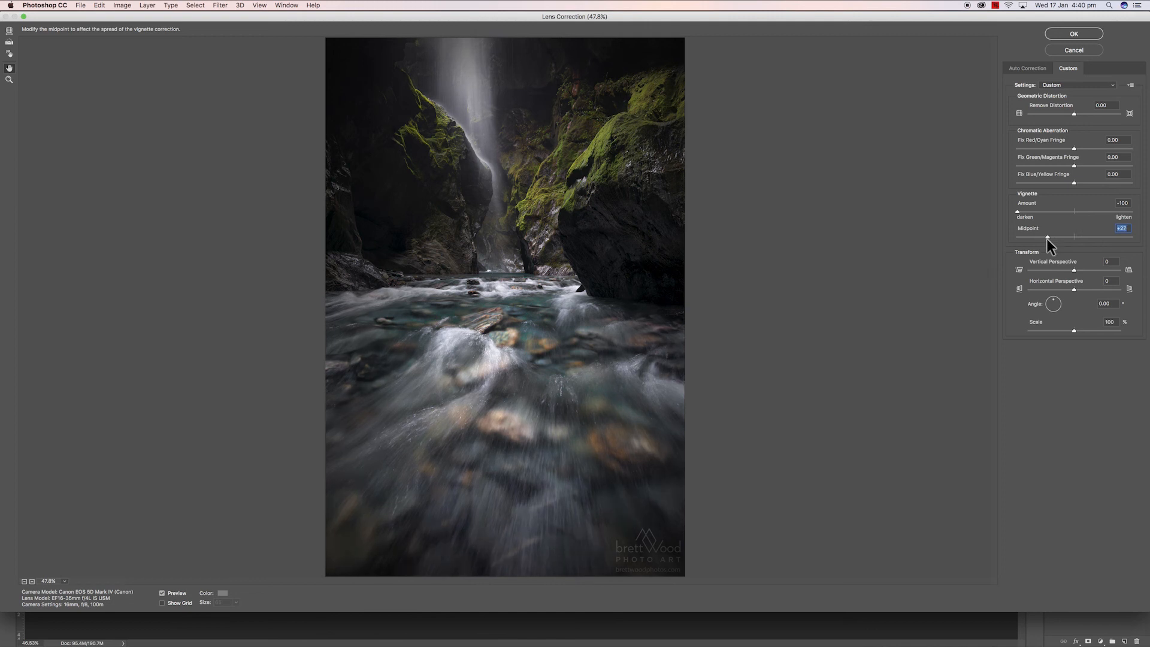
left_click_drag(1043, 238, 1043, 240)
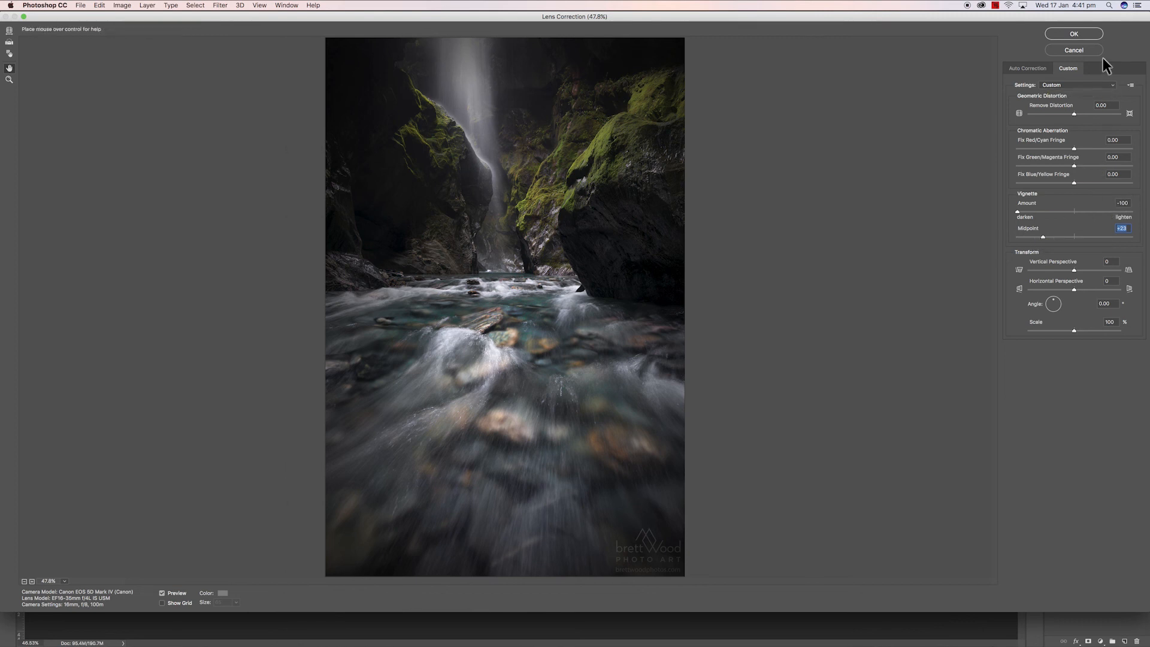
left_click(1067, 34)
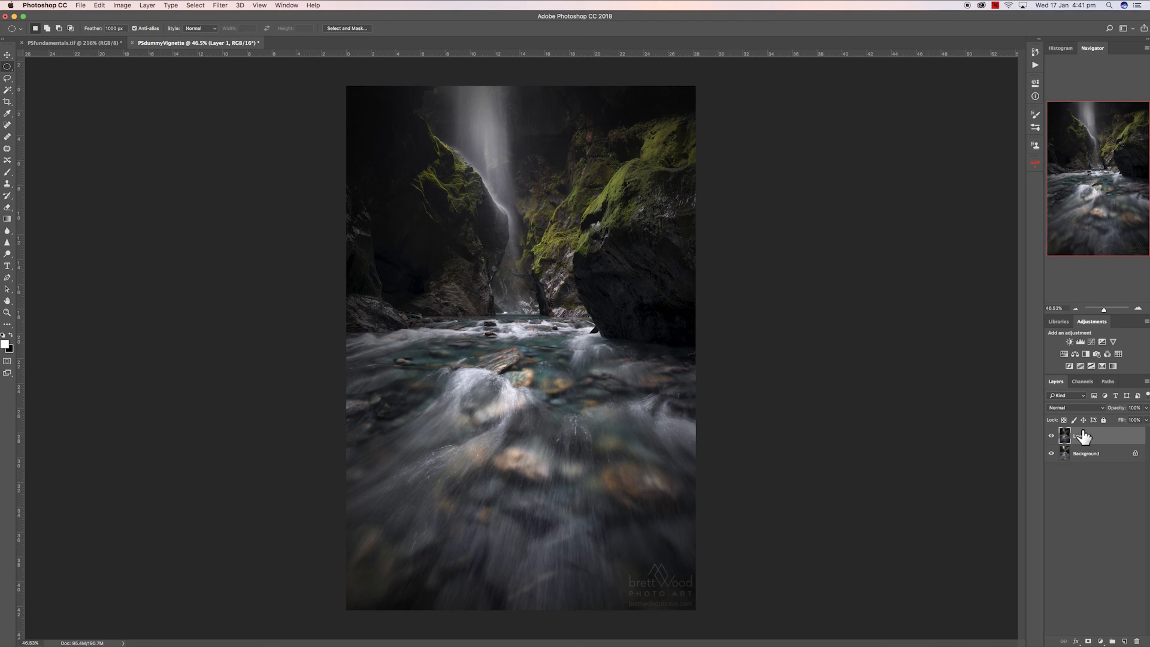
- Toggle Layer 1's visibility repeatedly to compare the lens-correction vignette with the original photo
left_click(1052, 439)
left_click(1051, 439)
left_click(1052, 439)
left_click(1052, 439)
left_click(1051, 440)
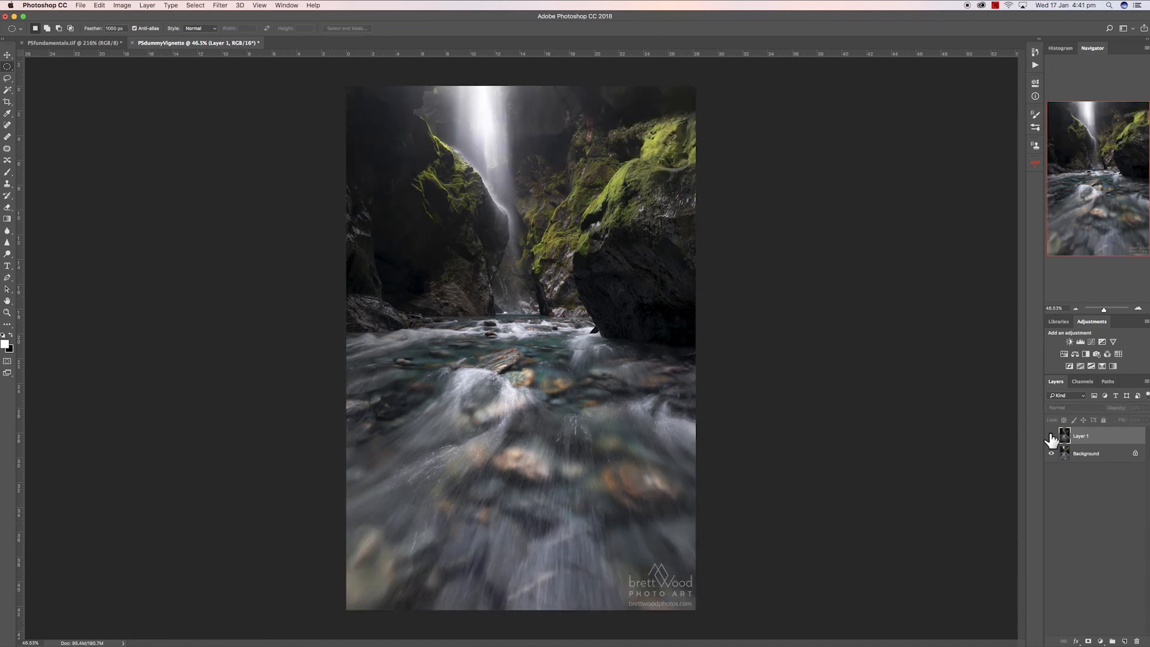
left_click(1052, 439)
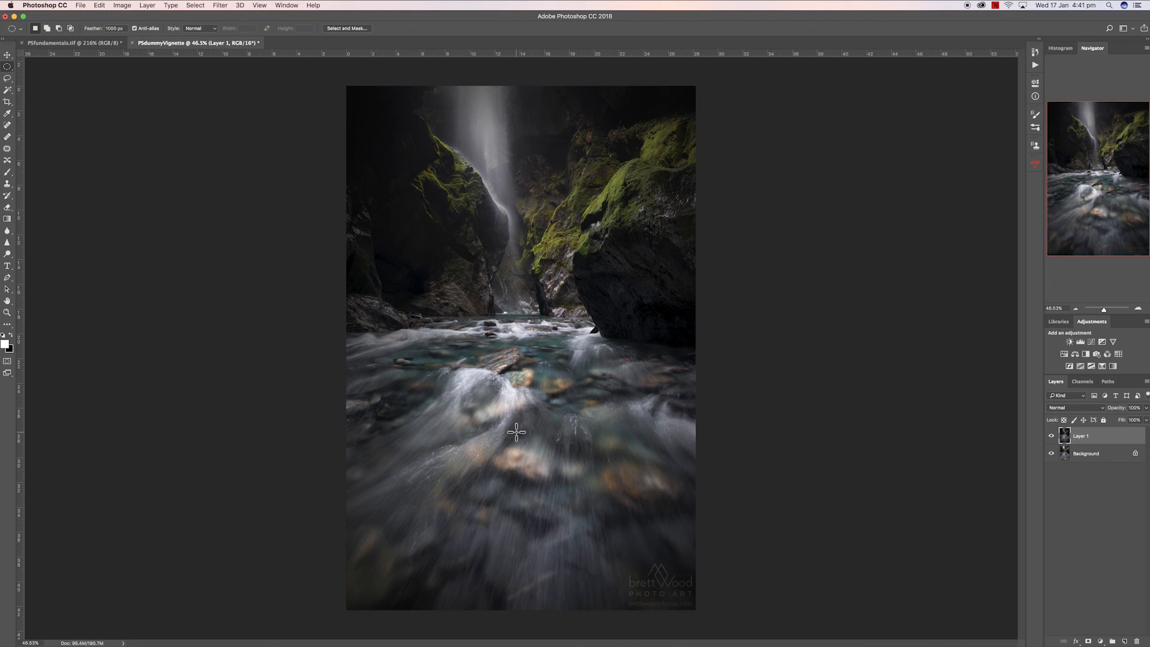
left_click(1051, 436)
left_click(1052, 438)
left_click(1051, 437)
left_click(1051, 437)
left_click(1052, 437)
left_click(1052, 436)
- Lower Layer 1's opacity slightly to soften the vignette
left_click(1146, 410)
mouse_move(1145, 420)
left_mouse_down()
mouse_move(1105, 420)
mouse_move(1140, 420)
left_mouse_up()
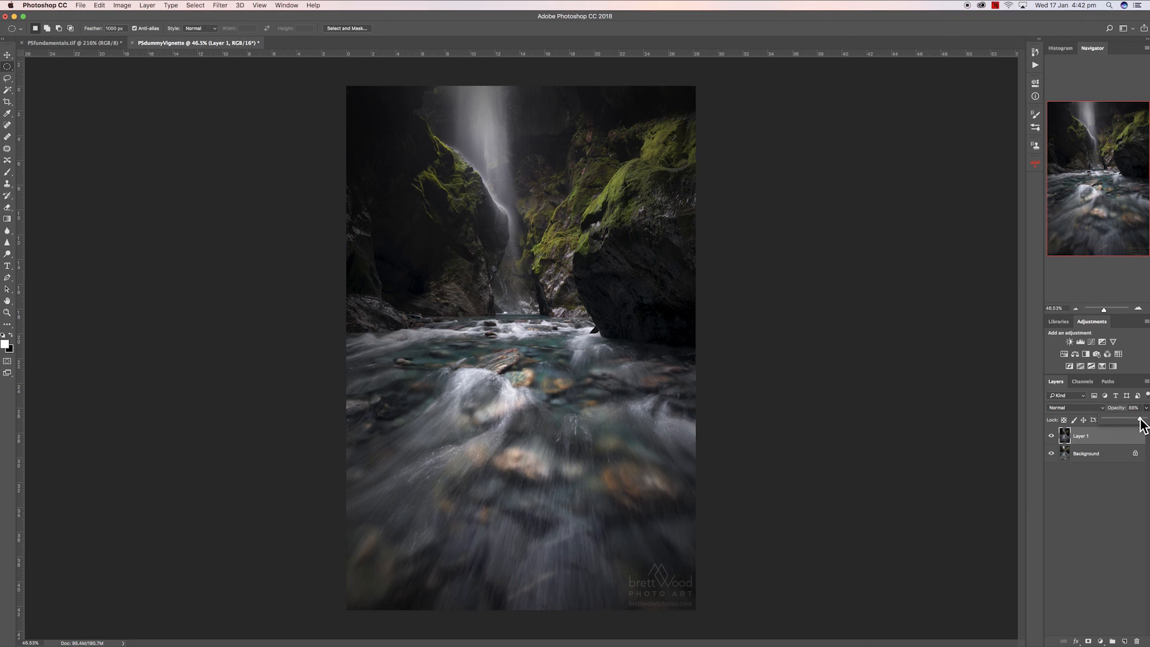